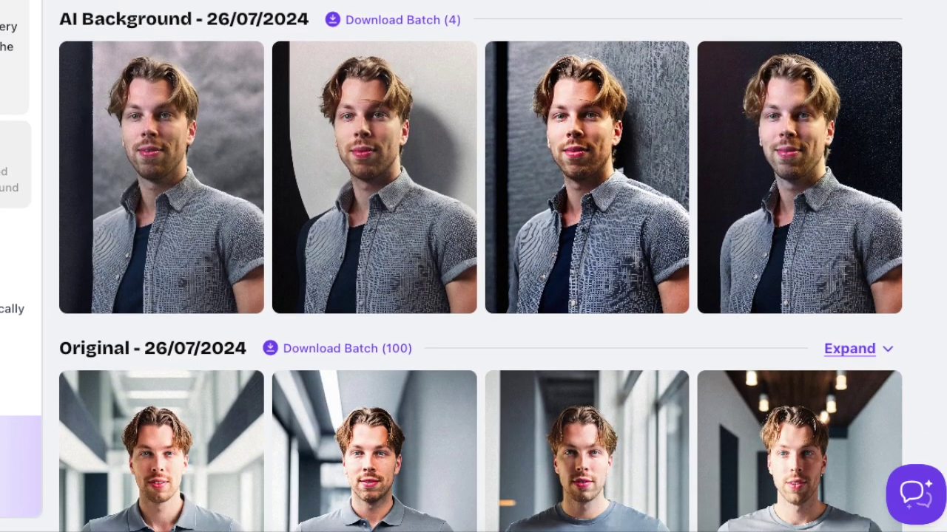
# Scroll up to the top of Dr. Headshot's free AI business headshot generator page.
pyautogui.scroll(1, 480, 296)
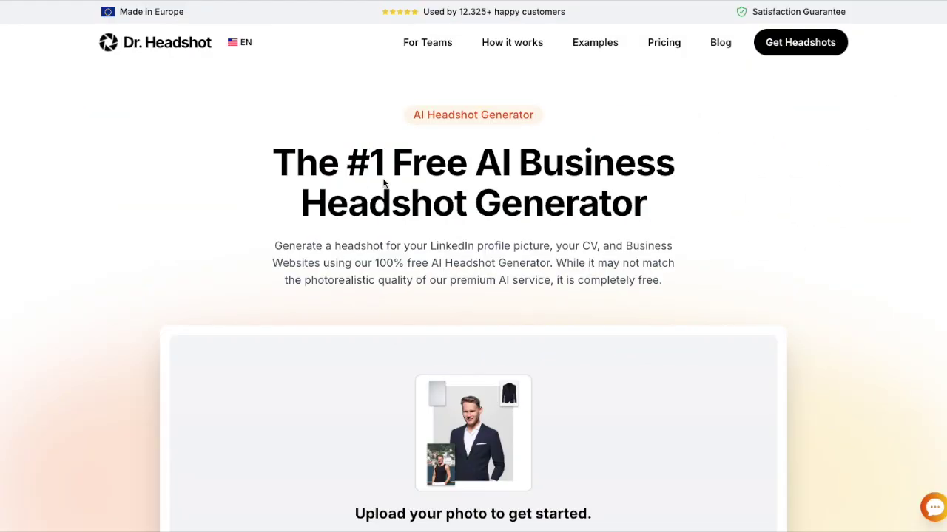
# Upload the man's portrait photo to Dr. Headshot.
pyautogui.scroll(-1, 511, 72)
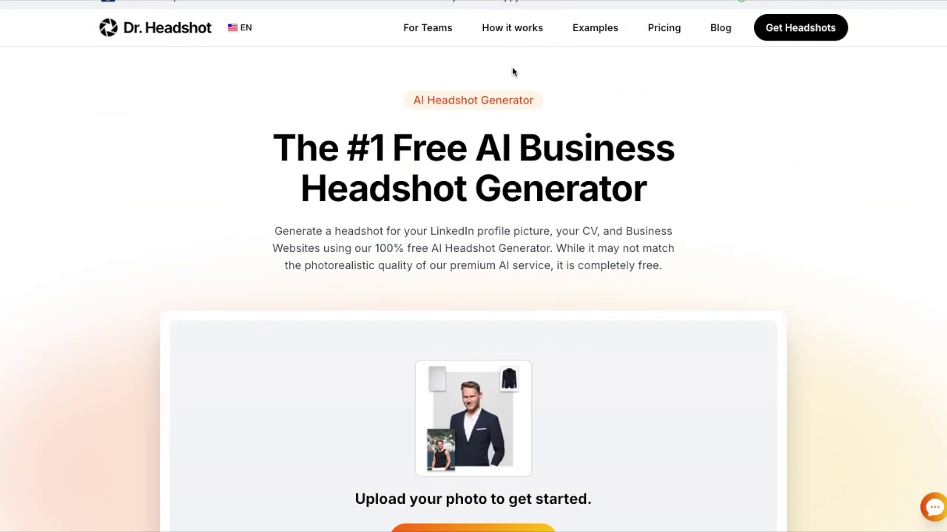
pyautogui.scroll(1, 448, 75)
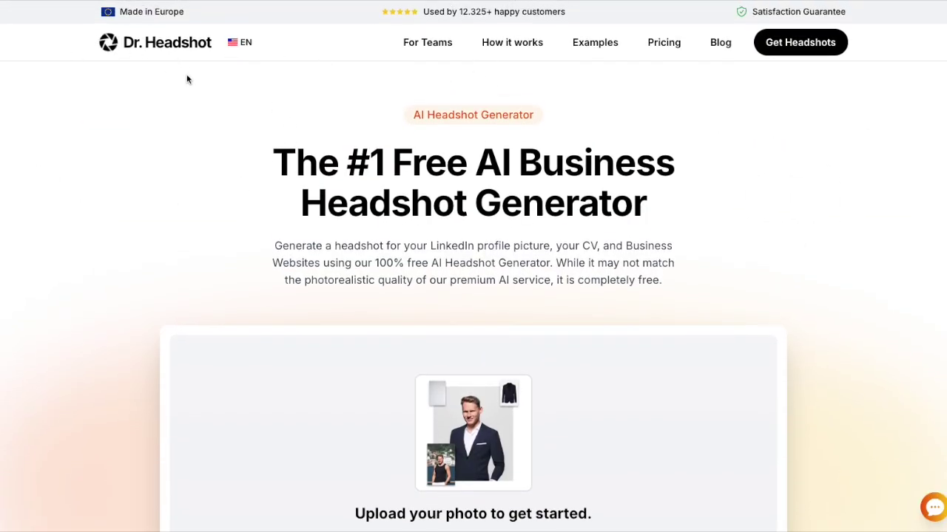
pyautogui.scroll(-5, 579, 127)
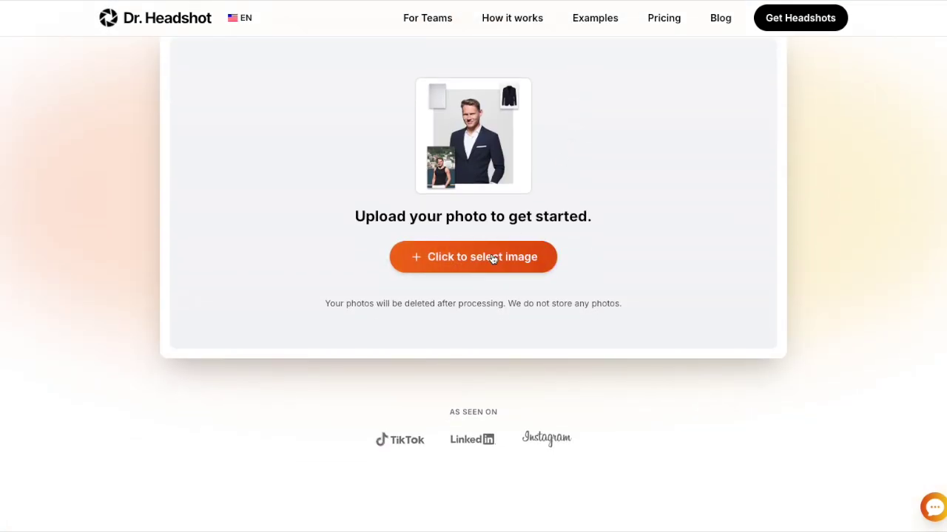
pyautogui.click(493, 258)
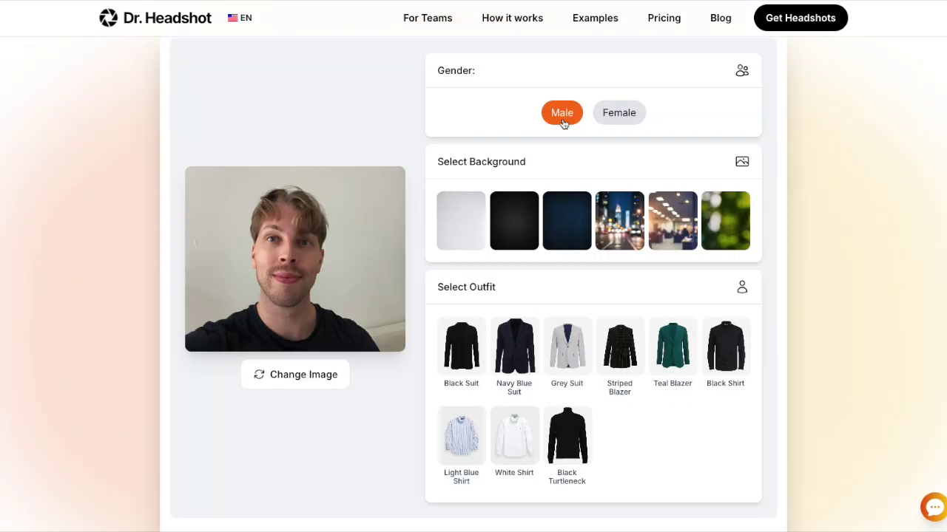
# Choose the city-lights background and the Light Blue Shirt outfit.
pyautogui.click(612, 225)
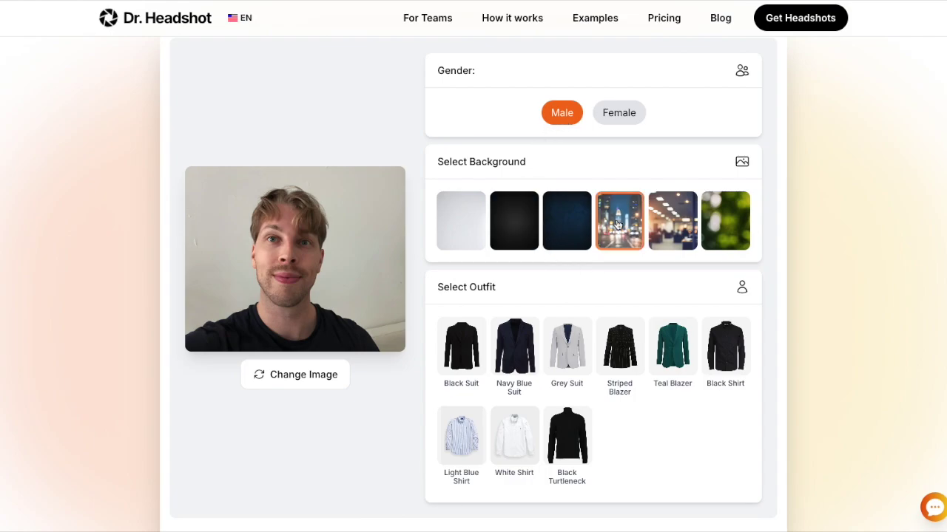
pyautogui.click(467, 435)
pyautogui.scroll(-5, 381, 413)
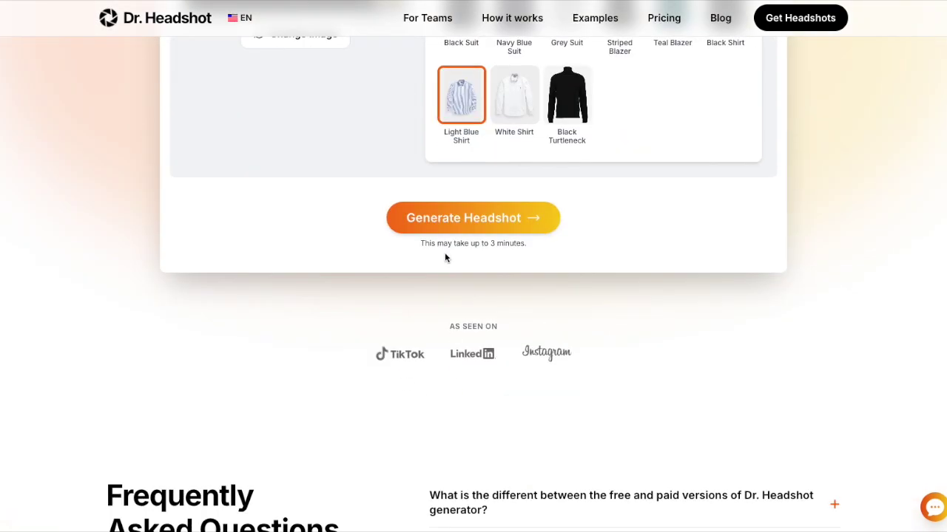
pyautogui.scroll(2, 447, 310)
# Generate the headshot, which returns a free-limit-reached notice.
pyautogui.click(473, 370)
pyautogui.scroll(1, 521, 401)
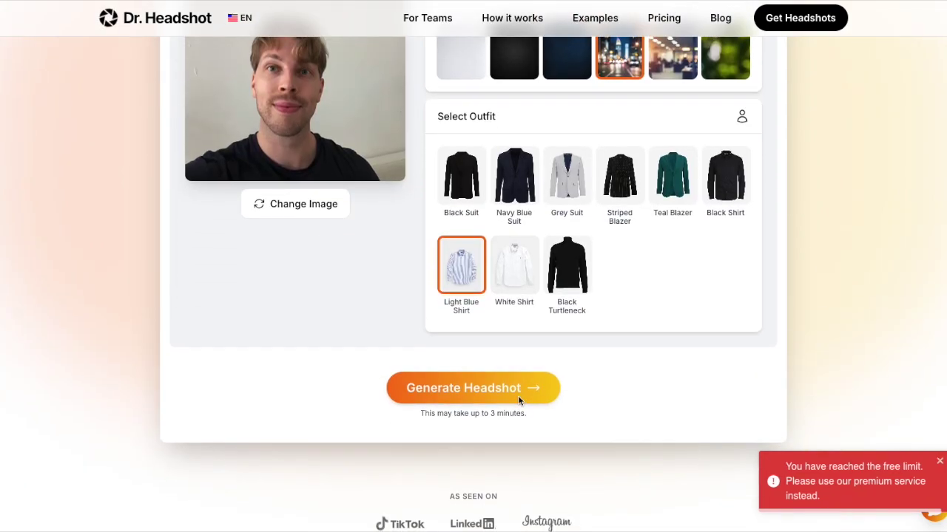
pyautogui.scroll(2, 665, 351)
pyautogui.scroll(2, 664, 350)
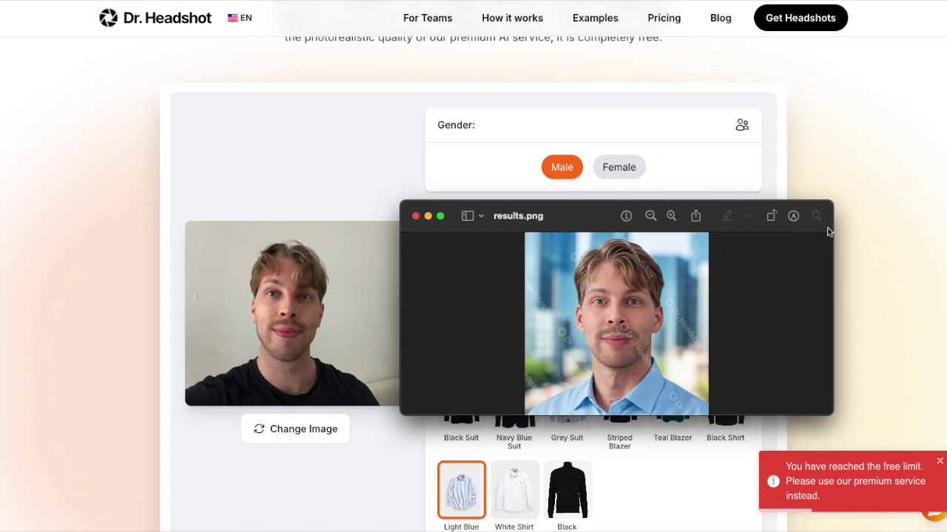
# Enlarge and reposition the results.png Preview window to inspect the headshot.
pyautogui.moveTo(834, 204); pyautogui.dragTo(925, 13)
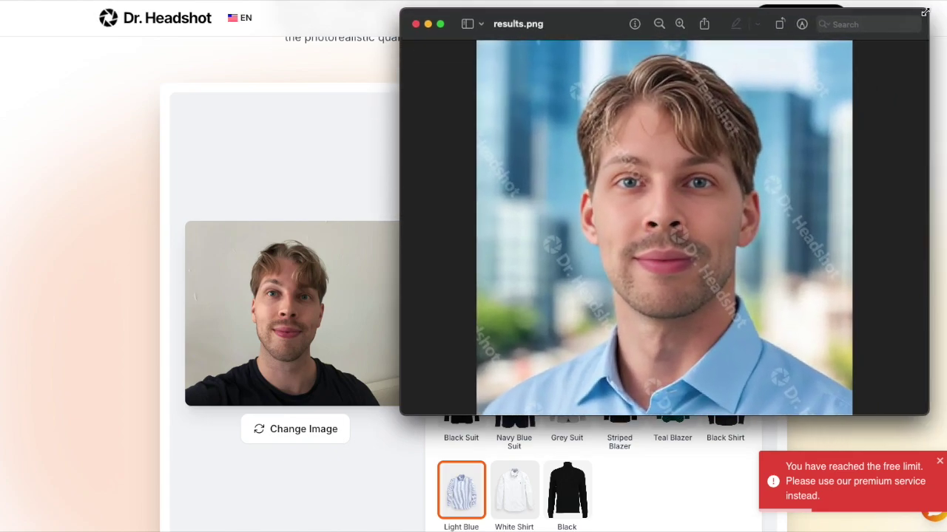
pyautogui.moveTo(848, 16); pyautogui.dragTo(847, 22)
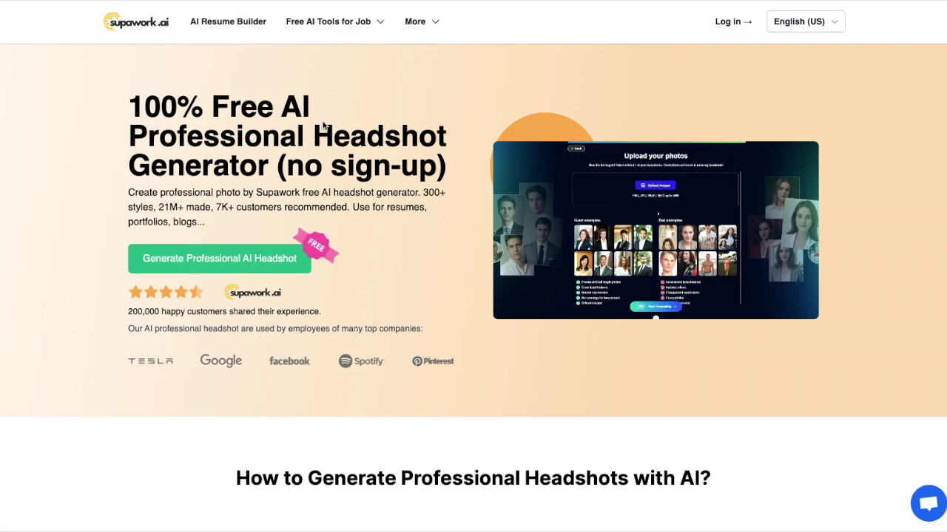
# Start Supawork's free headshot generator, choosing Male and the ID Photo style.
pyautogui.hotkey('ctrl', '+')
pyautogui.hotkey('ctrl', '-')
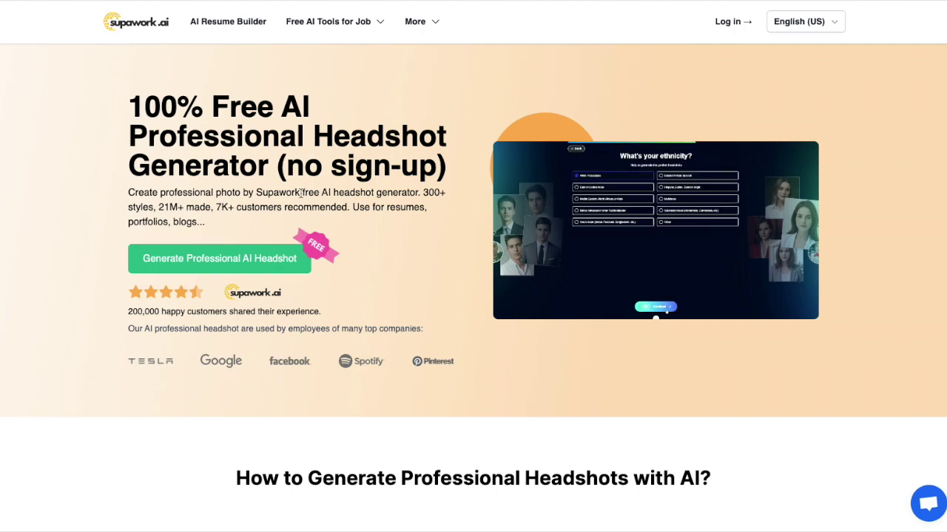
pyautogui.click(317, 258)
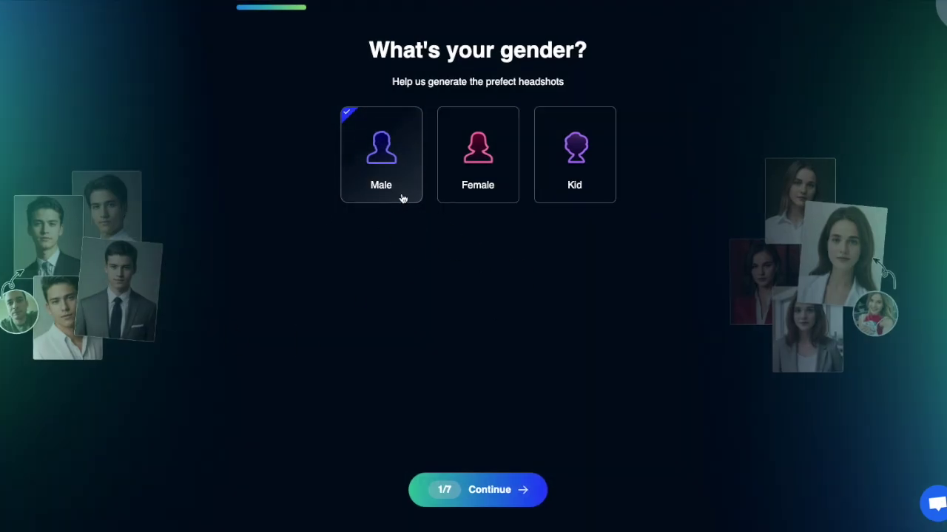
pyautogui.click(488, 490)
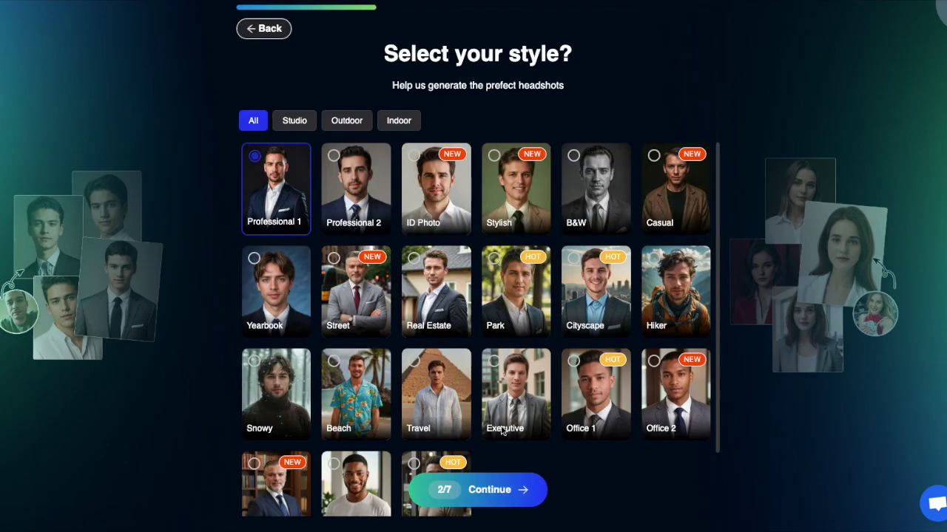
pyautogui.click(488, 502)
# Answer age 25-29, Brown hair and White / Caucasian, reaching the upload step.
pyautogui.click(454, 207)
pyautogui.click(496, 492)
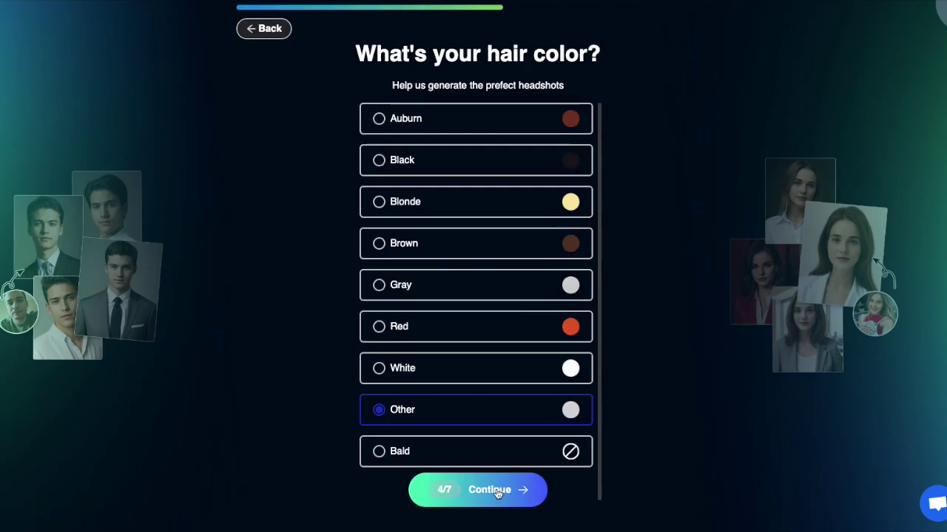
pyautogui.click(479, 250)
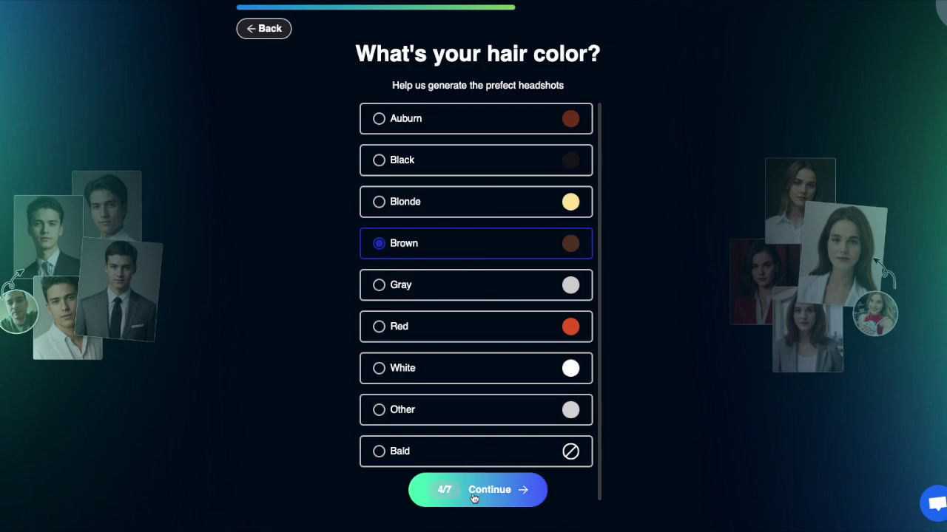
pyautogui.click(489, 490)
pyautogui.click(488, 491)
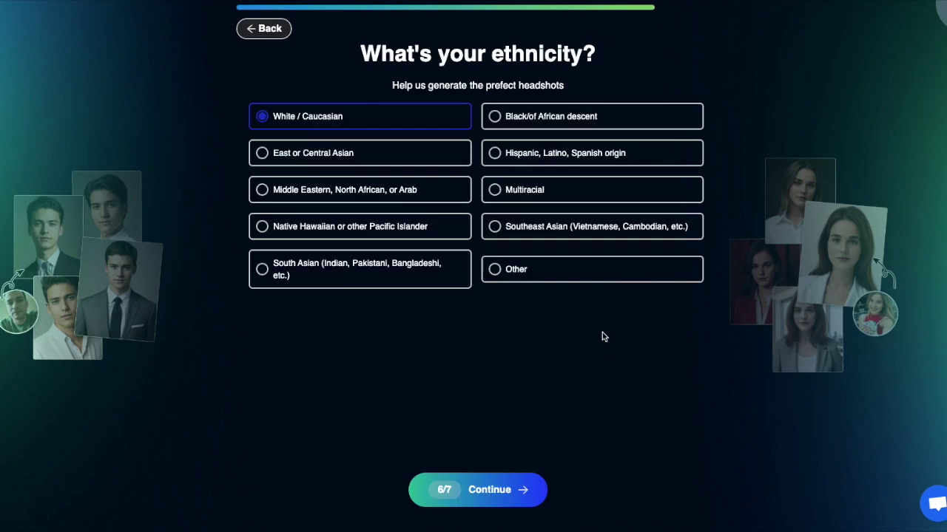
pyautogui.click(489, 490)
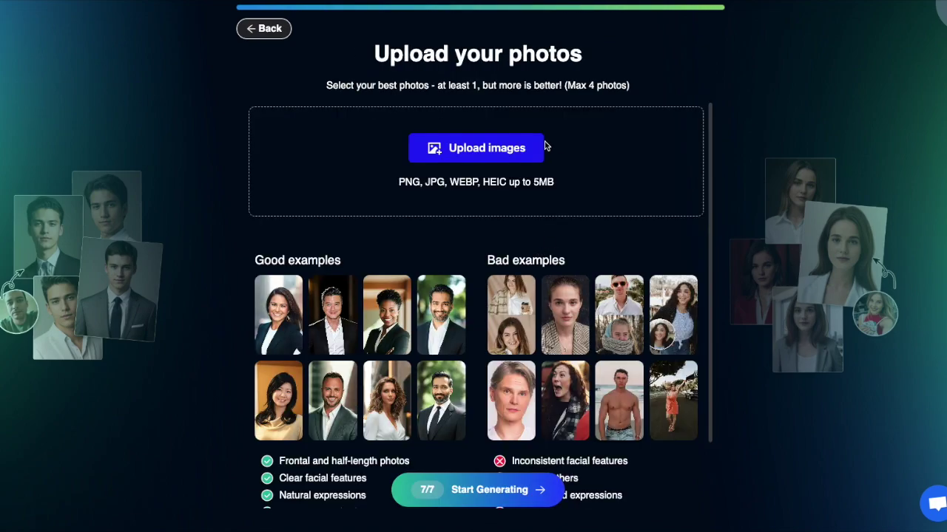
# Upload two photos of the man and start generating Supawork headshots.
pyautogui.click(469, 147)
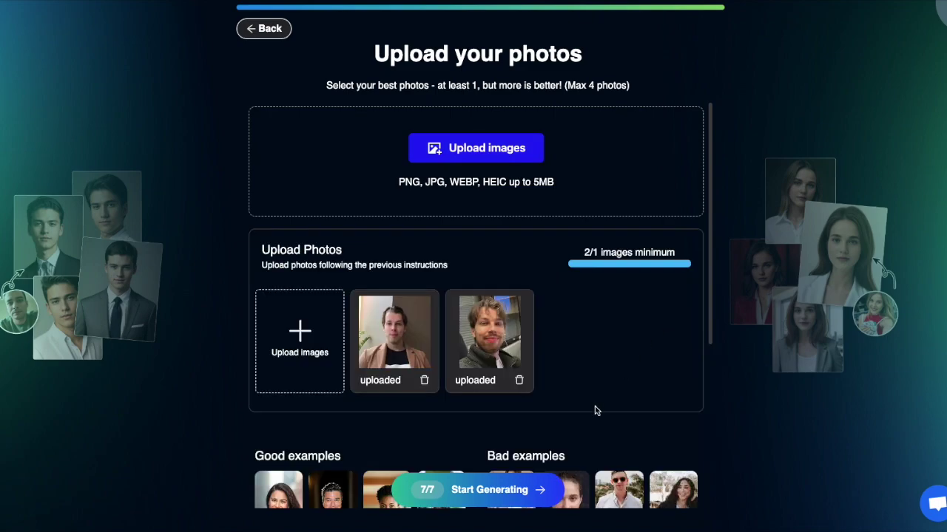
pyautogui.click(479, 502)
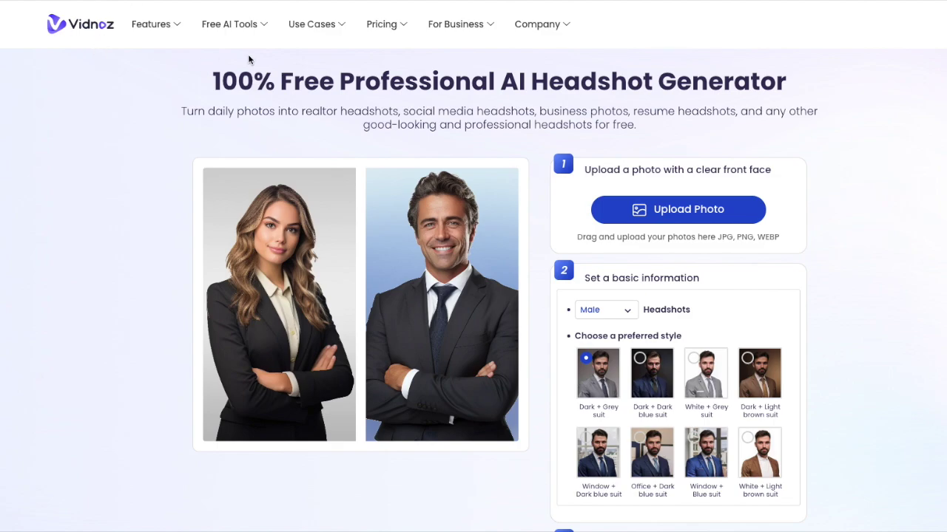
# Load selfie.png into Vidnoz, choose the White + Grey suit style and create headshots.
pyautogui.scroll(-1, 267, 68)
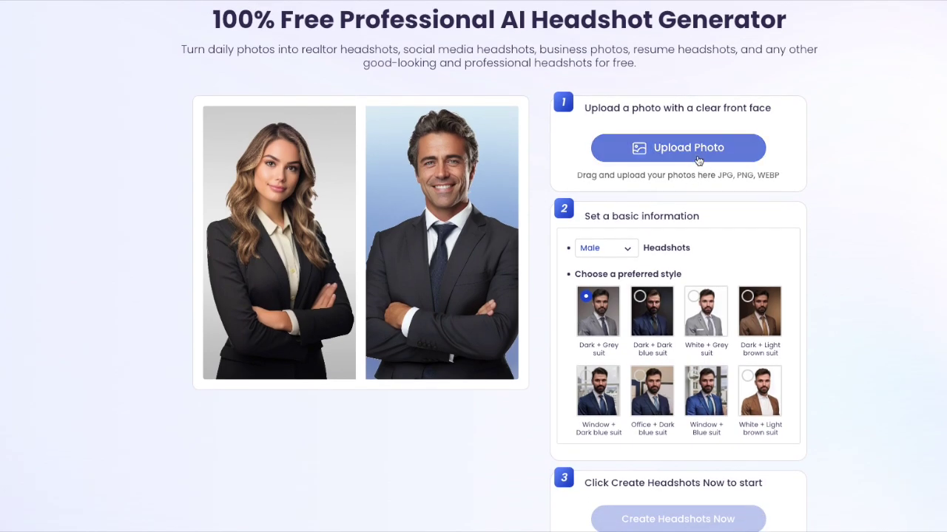
pyautogui.click(695, 155)
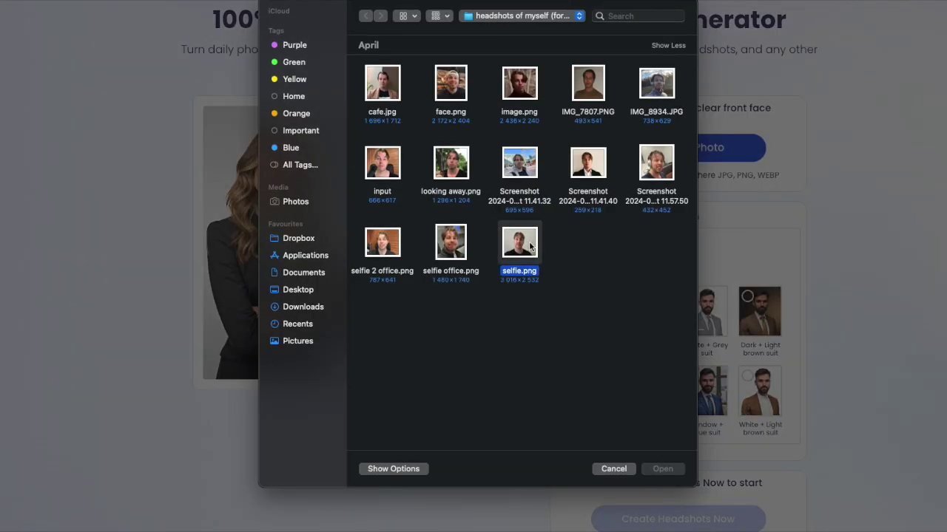
pyautogui.click(665, 472)
pyautogui.scroll(-1, 607, 254)
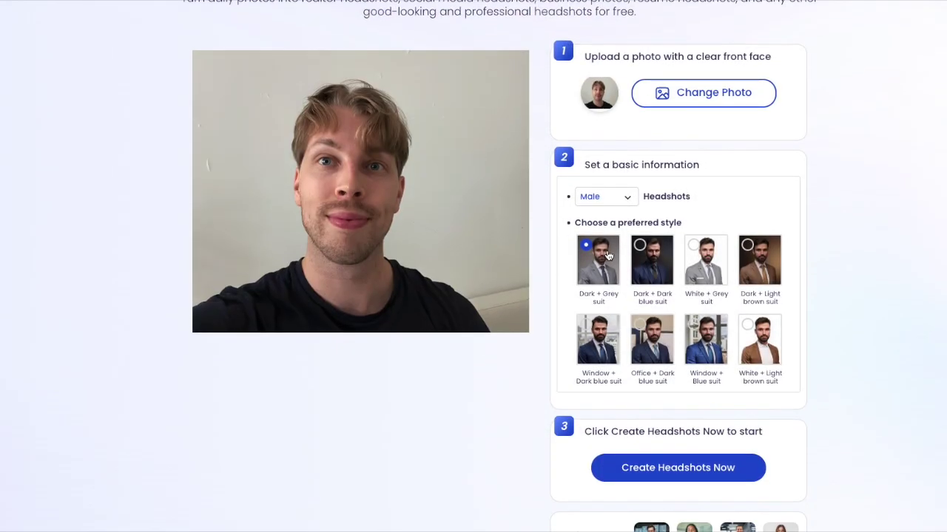
pyautogui.click(706, 240)
pyautogui.scroll(-3, 680, 229)
pyautogui.click(681, 229)
pyautogui.scroll(5, 678, 226)
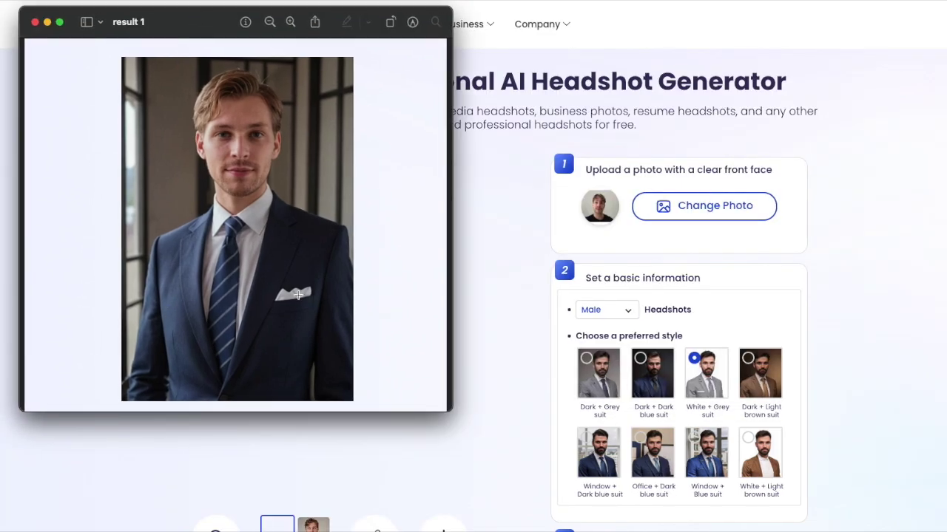
# Show the second grey-suit headshot large and scroll to review it.
pyautogui.click(35, 22)
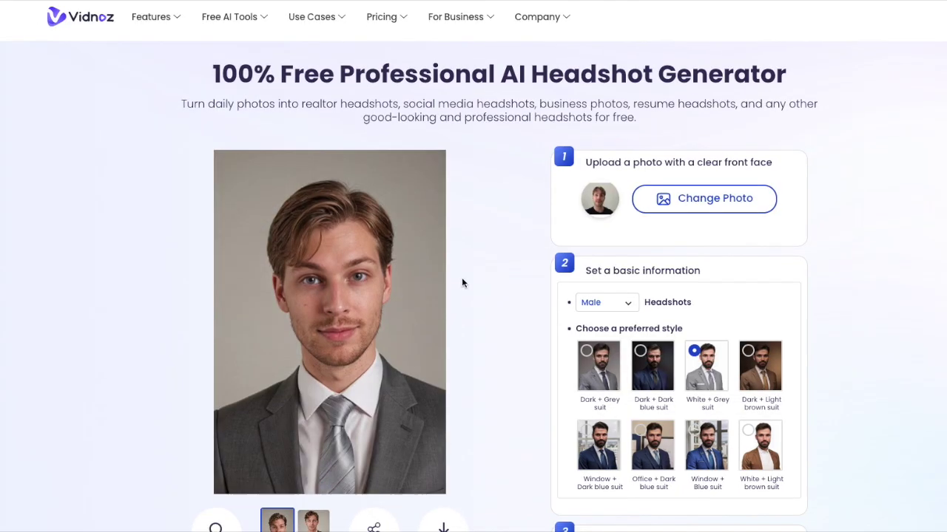
pyautogui.scroll(-2, 459, 279)
pyautogui.click(313, 469)
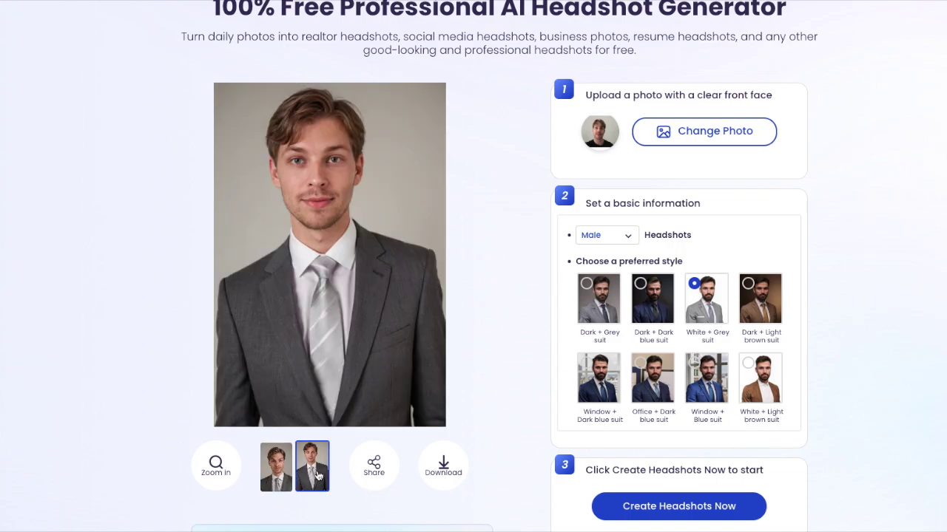
pyautogui.scroll(1, 389, 250)
pyautogui.scroll(-2, 389, 248)
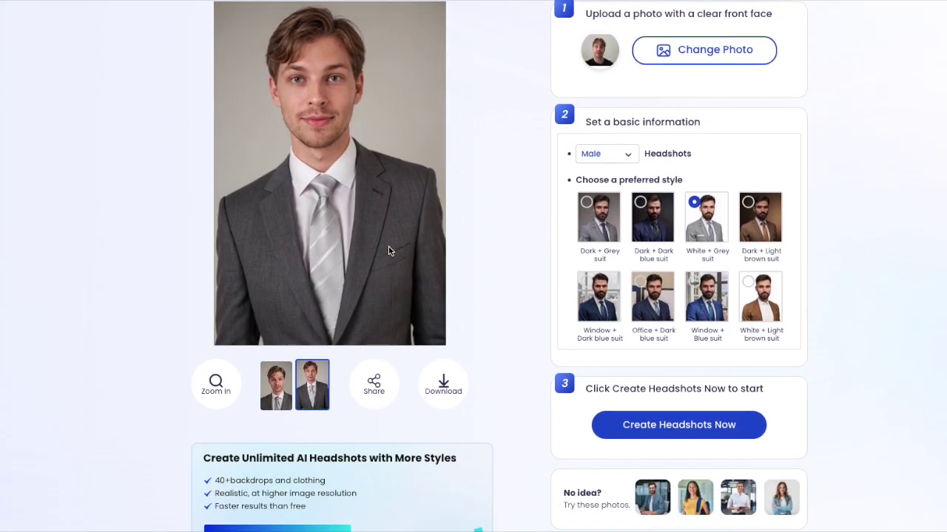
pyautogui.scroll(2, 389, 244)
pyautogui.scroll(-1, 384, 255)
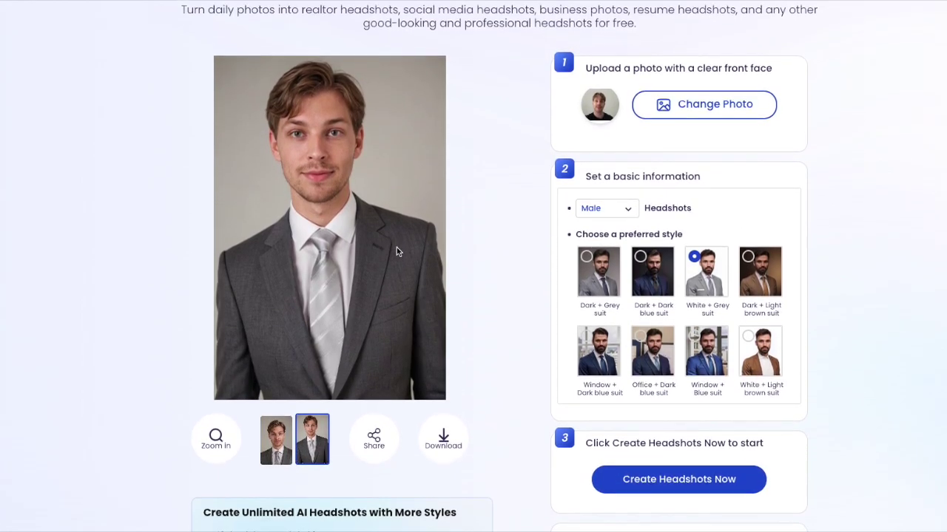
pyautogui.scroll(2, 396, 247)
pyautogui.scroll(-1, 397, 241)
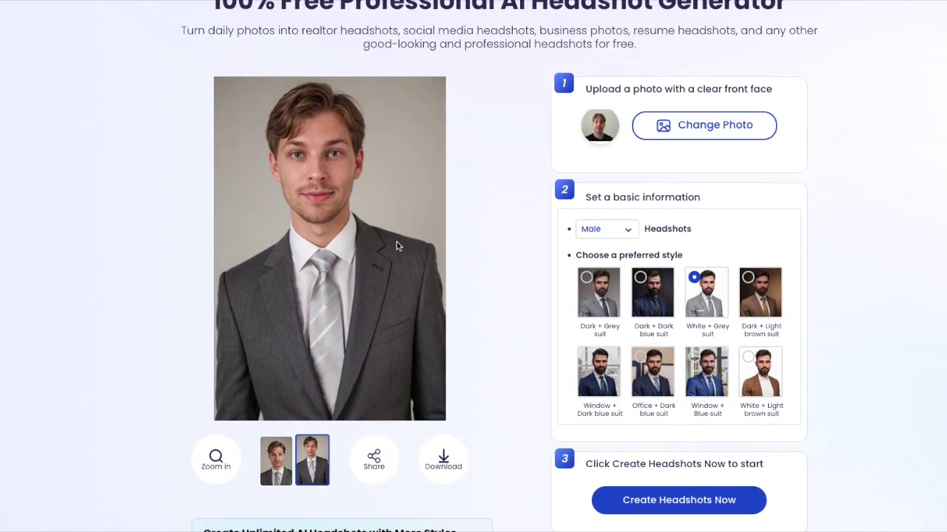
pyautogui.scroll(2, 396, 242)
pyautogui.scroll(-3, 392, 289)
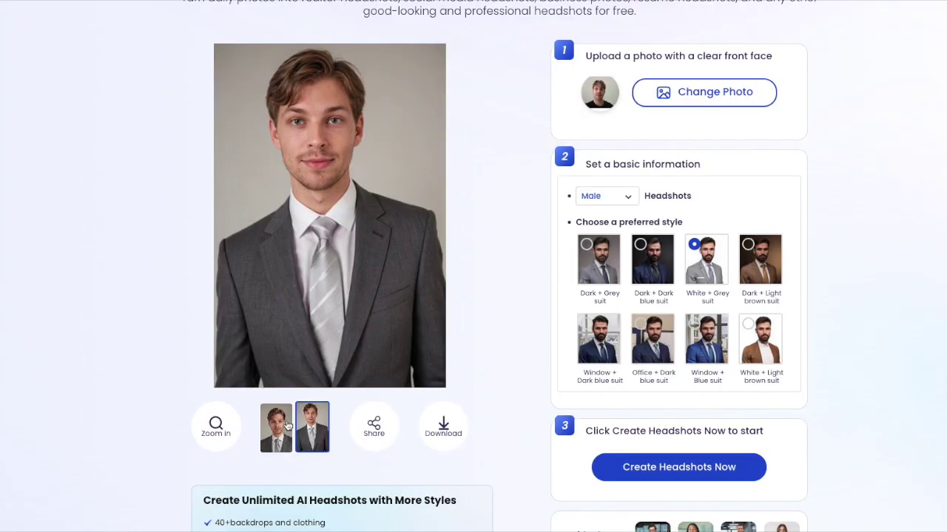
# Bring the first grey-suit headshot back into the main preview.
pyautogui.click(280, 428)
pyautogui.scroll(2, 372, 348)
pyautogui.scroll(1, 419, 310)
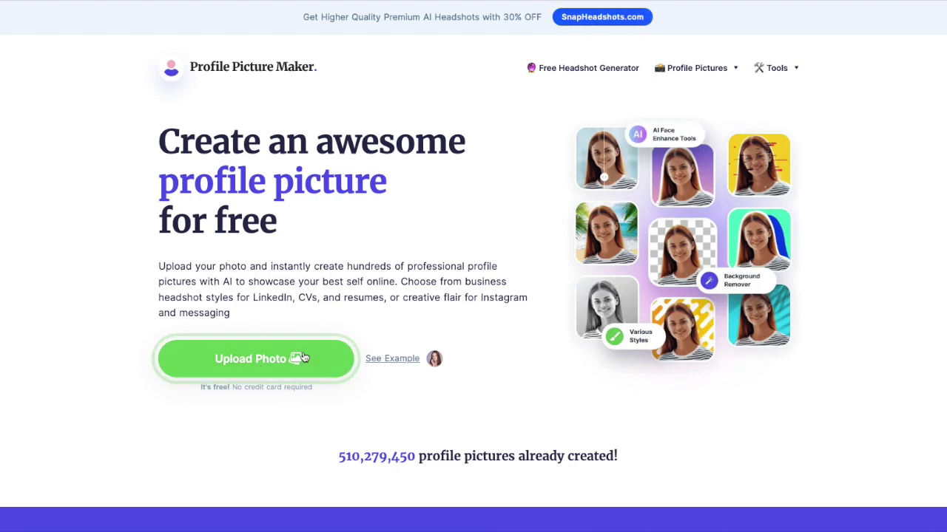
# Upload the man's photo to Profile Picture Maker to generate profile pictures.
pyautogui.click(257, 361)
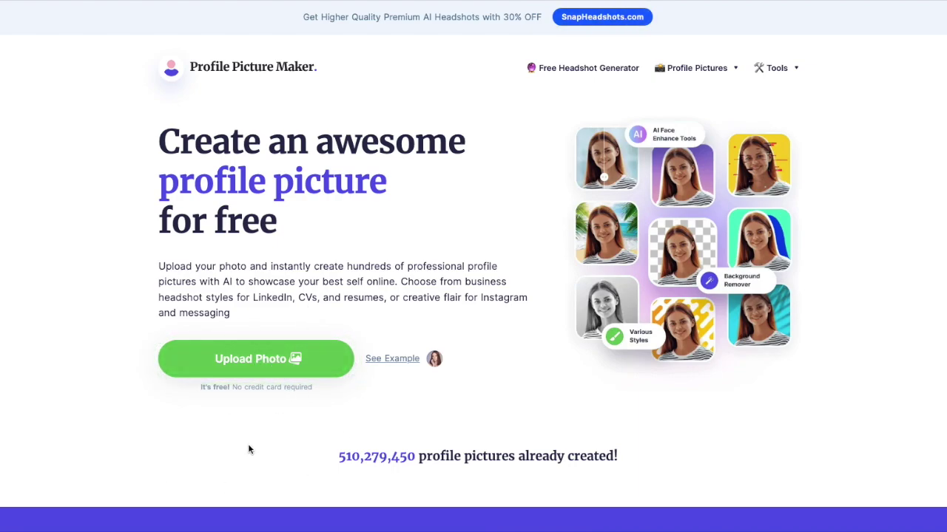
pyautogui.click(246, 365)
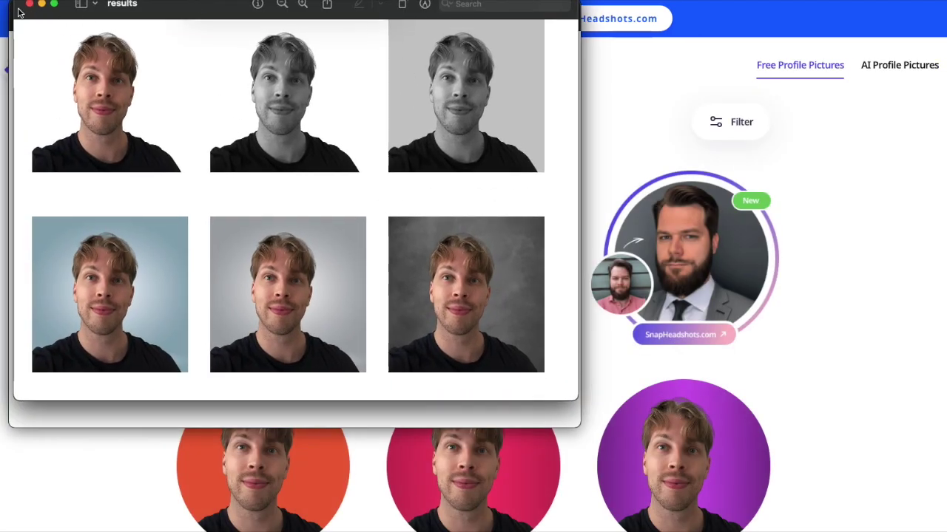
# Scroll through the grid of round profile pictures on coloured and patterned backgrounds.
pyautogui.scroll(-5, 363, 277)
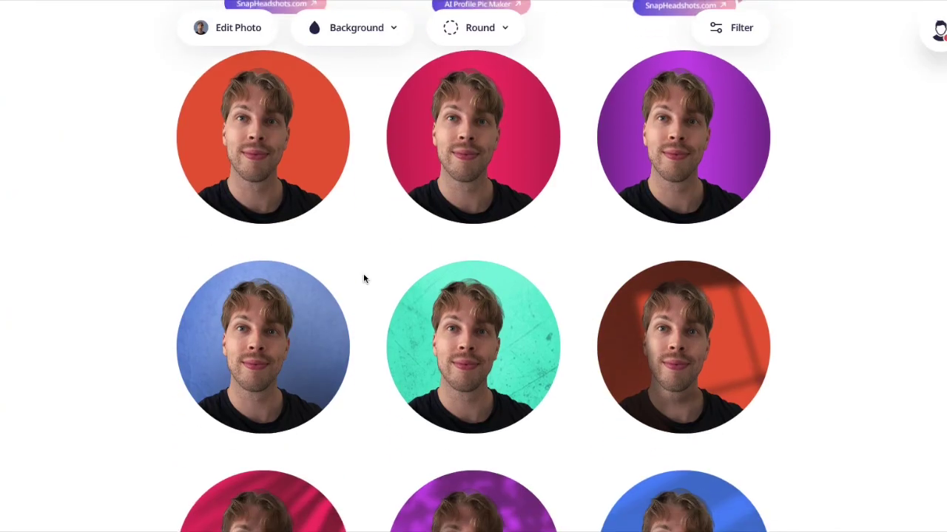
pyautogui.scroll(-2, 363, 278)
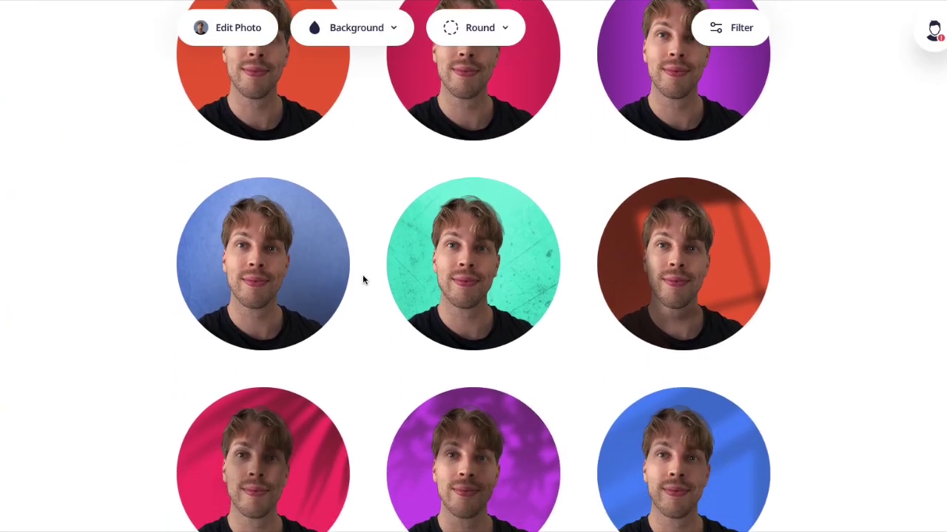
pyautogui.scroll(-2, 694, 214)
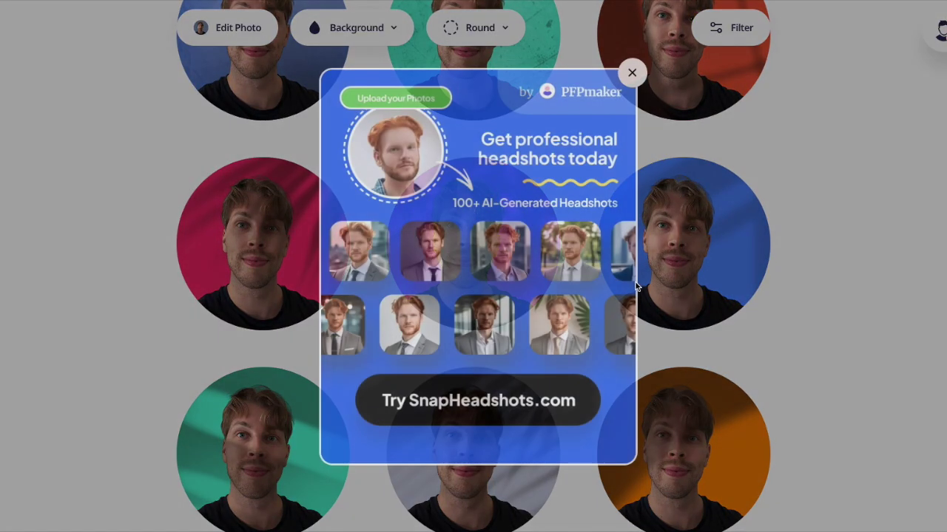
pyautogui.scroll(-2, 584, 332)
pyautogui.scroll(-3, 632, 296)
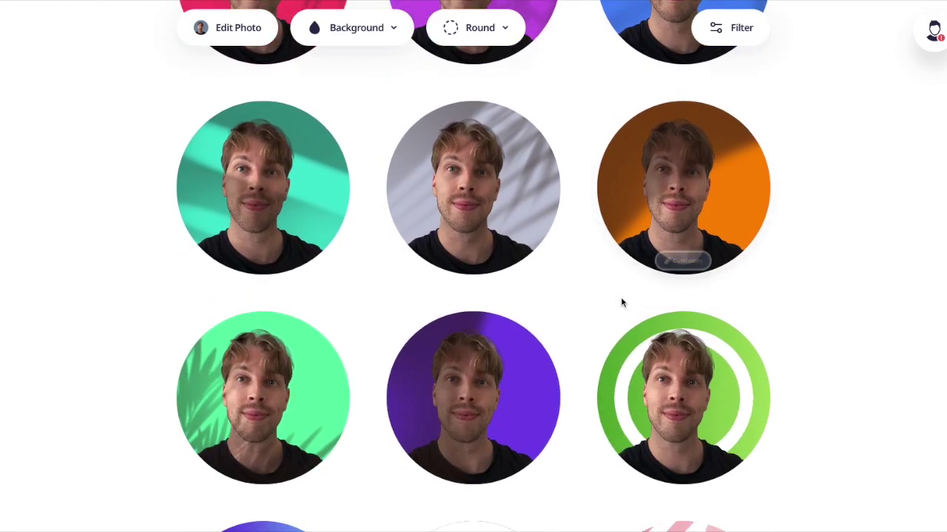
pyautogui.scroll(-4, 685, 235)
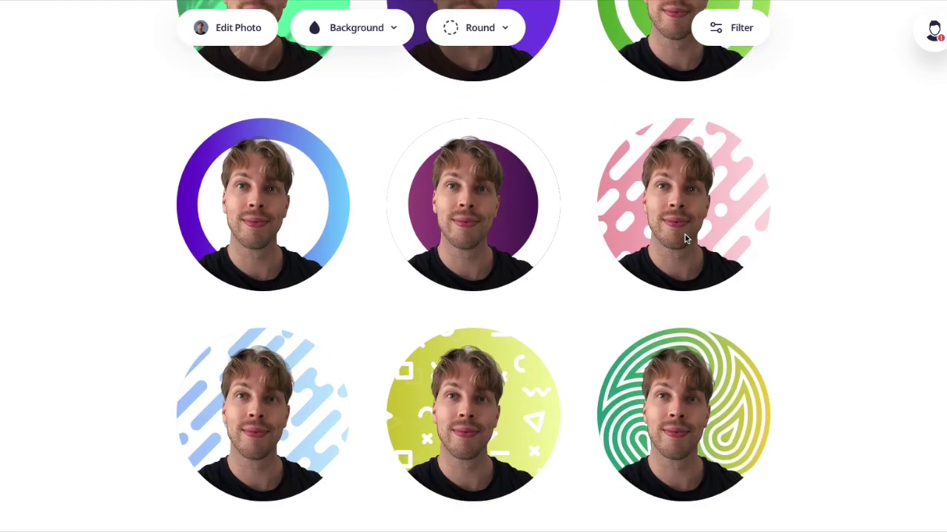
pyautogui.scroll(10, 487, 192)
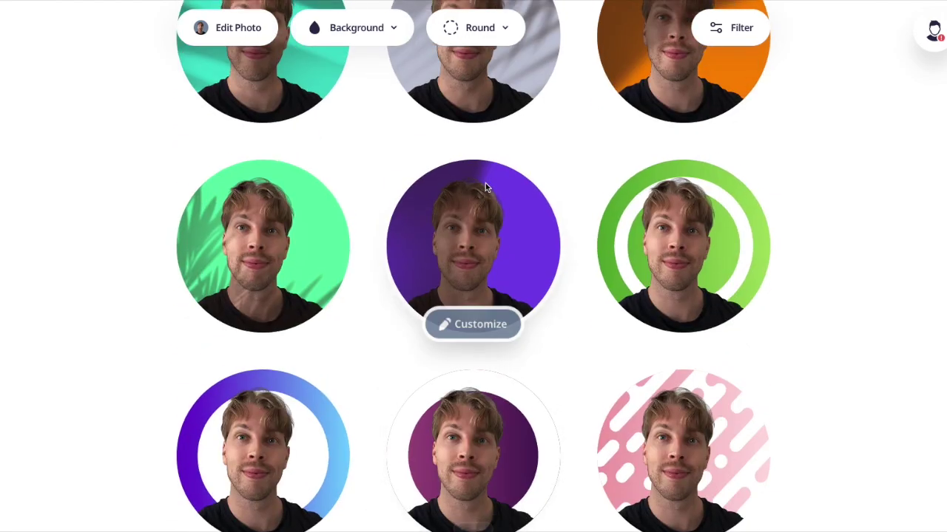
pyautogui.scroll(2, 509, 171)
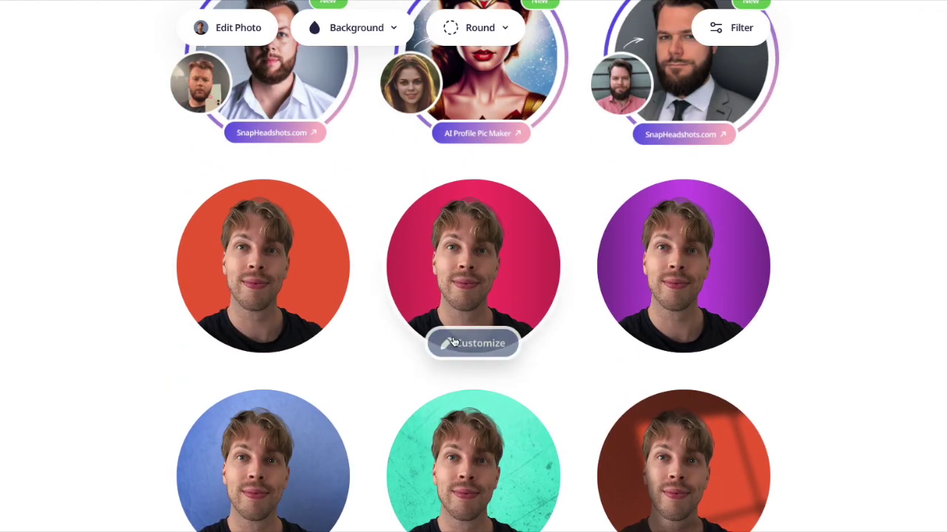
pyautogui.scroll(3, 468, 234)
pyautogui.scroll(-10, 458, 272)
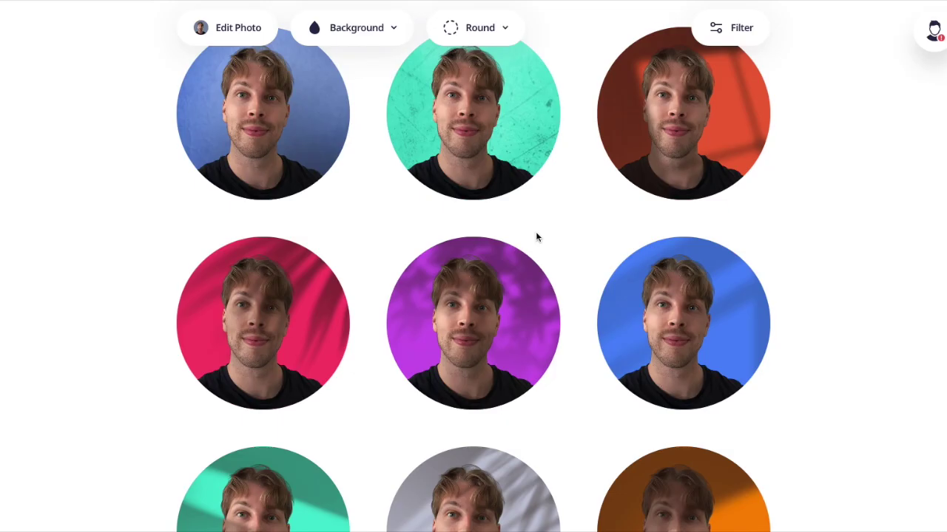
pyautogui.scroll(-2, 619, 234)
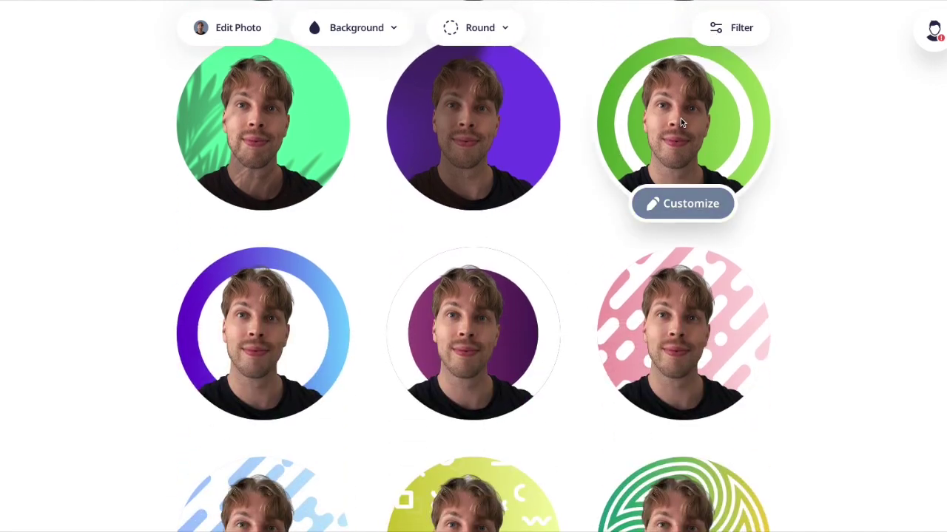
pyautogui.scroll(-1, 494, 151)
pyautogui.scroll(-1, 494, 152)
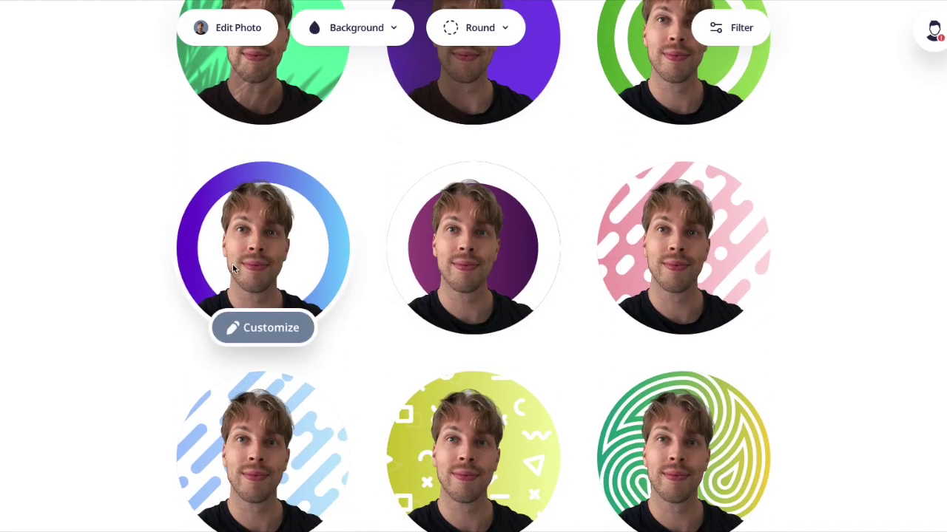
pyautogui.scroll(-4, 266, 311)
pyautogui.scroll(-5, 363, 239)
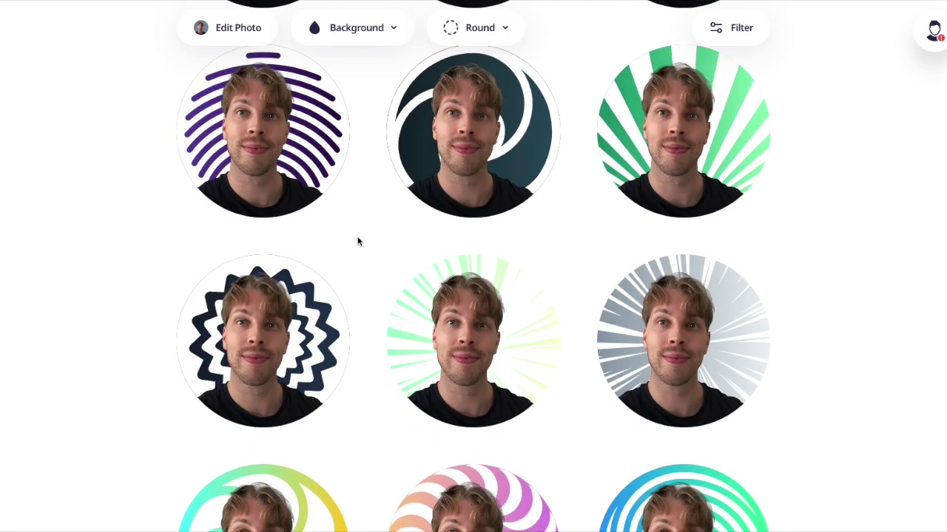
pyautogui.scroll(-10, 397, 209)
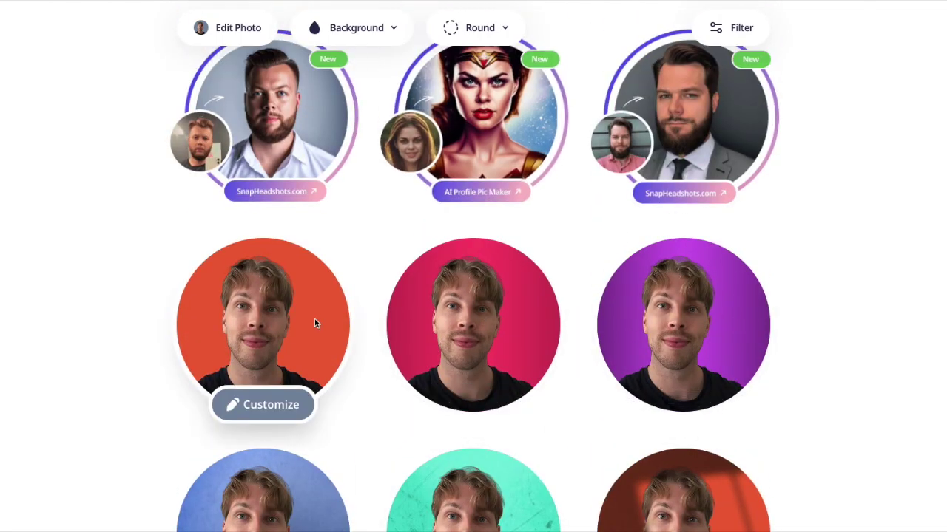
pyautogui.scroll(-3, 365, 266)
pyautogui.scroll(4, 481, 248)
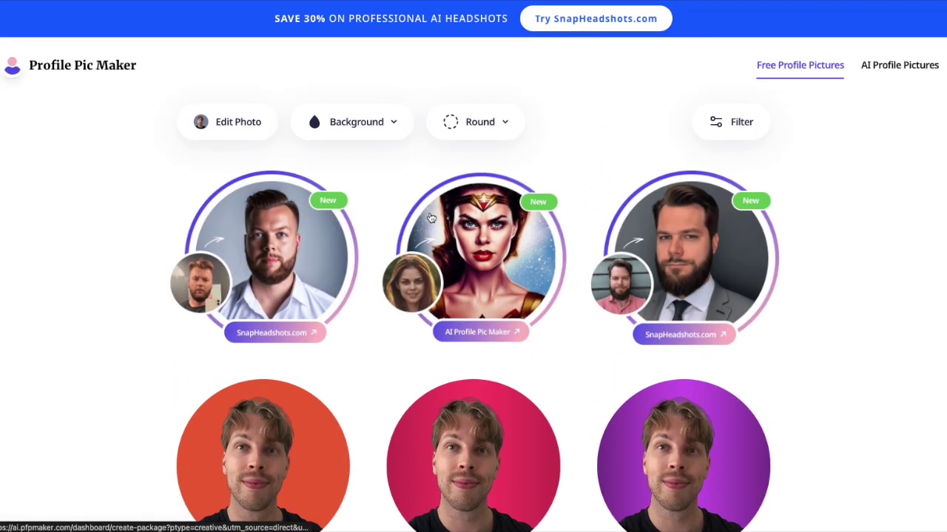
pyautogui.scroll(-2, 407, 225)
pyautogui.scroll(-12, 408, 225)
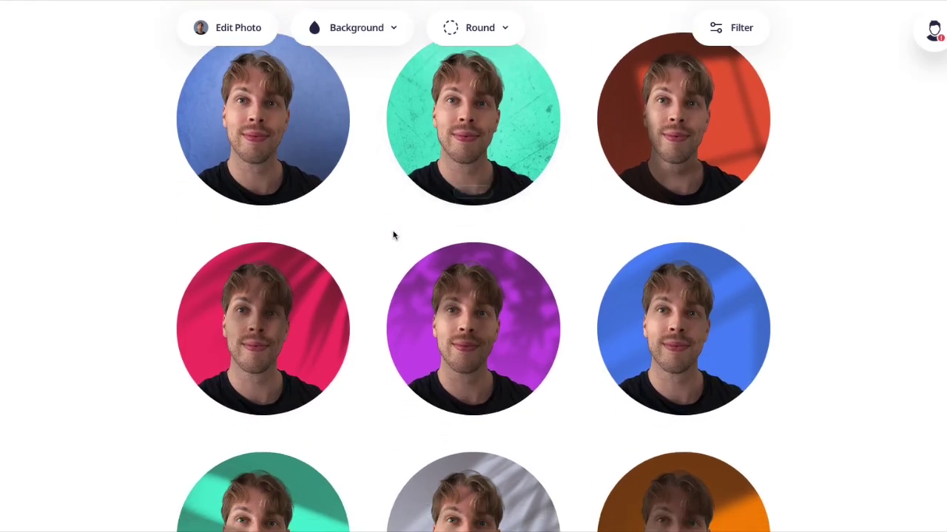
pyautogui.scroll(-7, 227, 236)
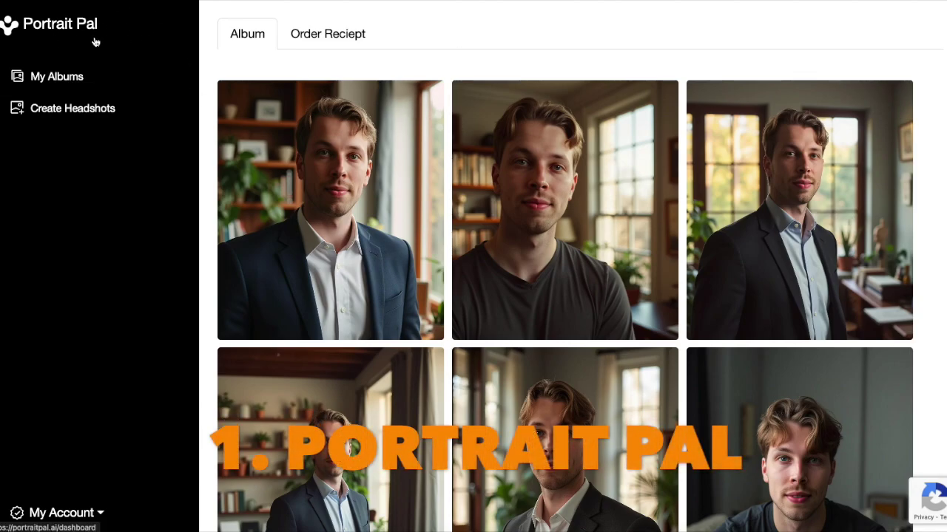
pyautogui.scroll(-5, 448, 154)
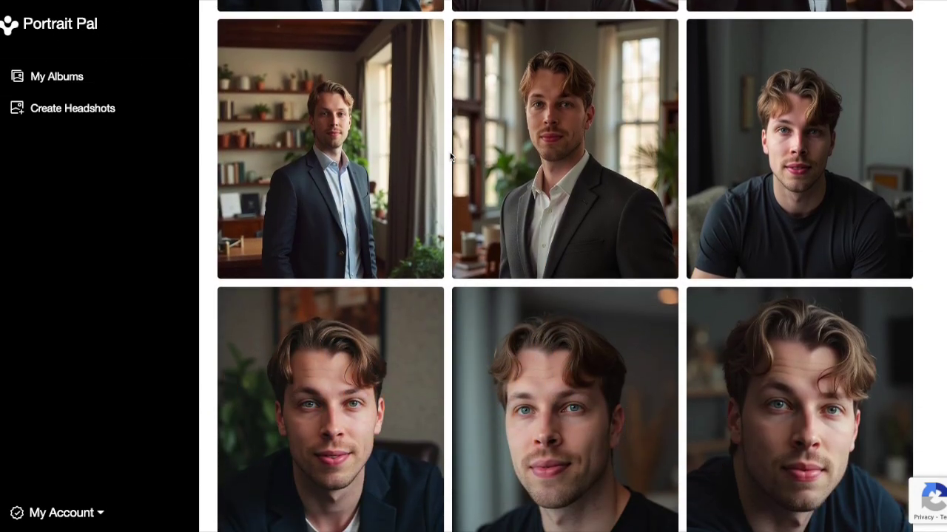
pyautogui.scroll(-4, 450, 156)
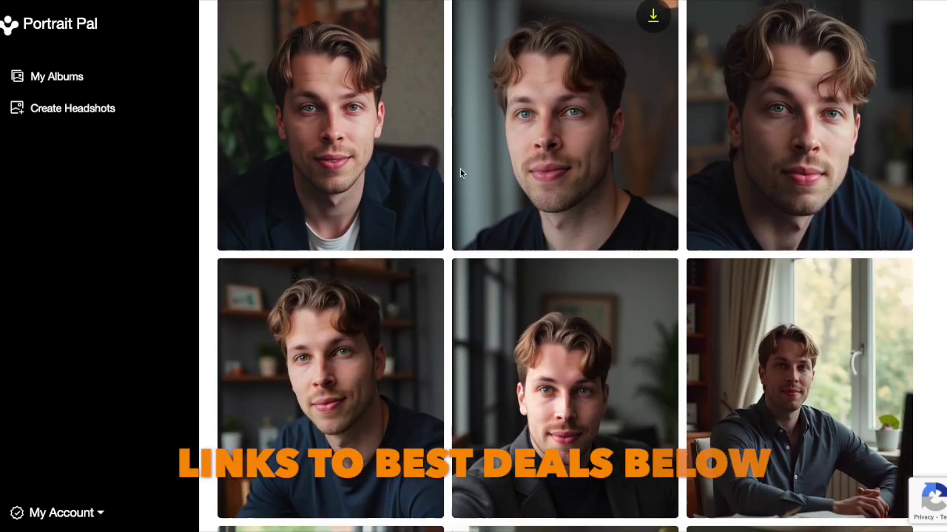
pyautogui.scroll(-7, 460, 172)
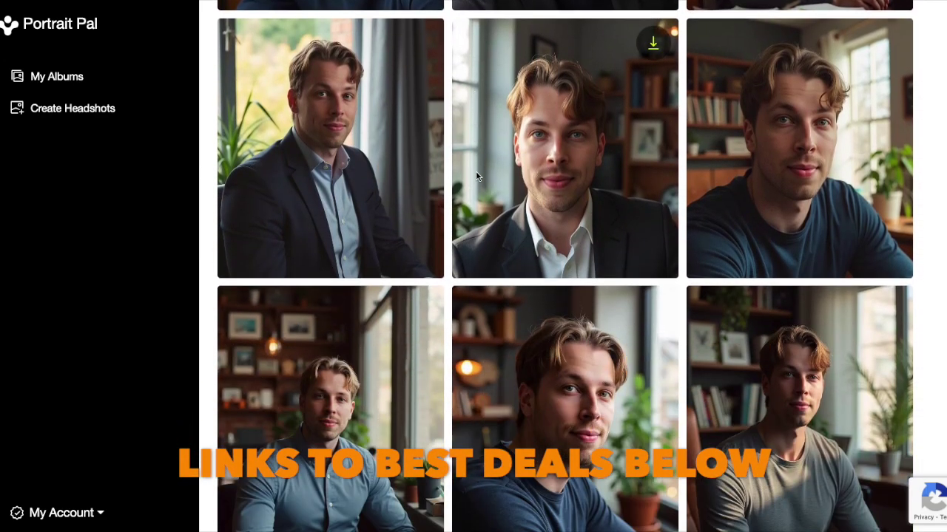
pyautogui.scroll(-5, 477, 175)
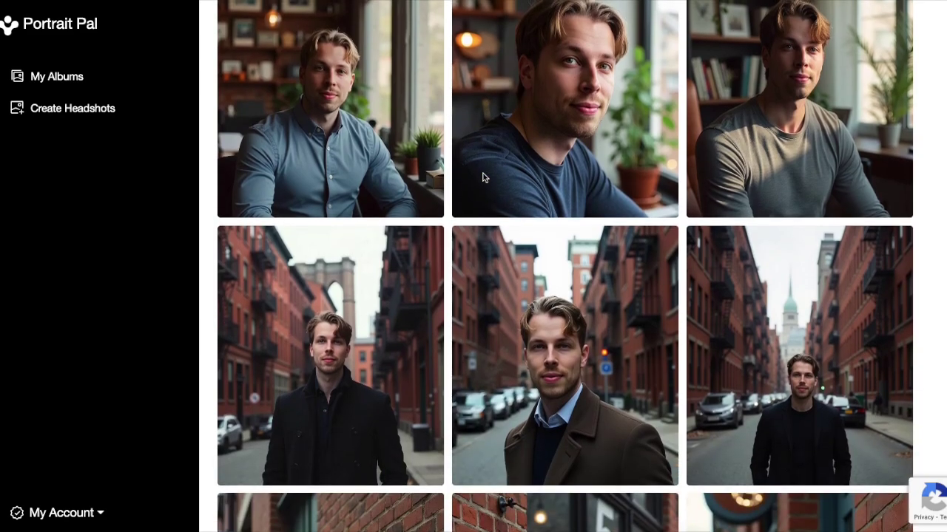
pyautogui.scroll(16, 530, 179)
pyautogui.scroll(-4, 832, 198)
pyautogui.scroll(4, 831, 199)
pyautogui.scroll(-10, 757, 173)
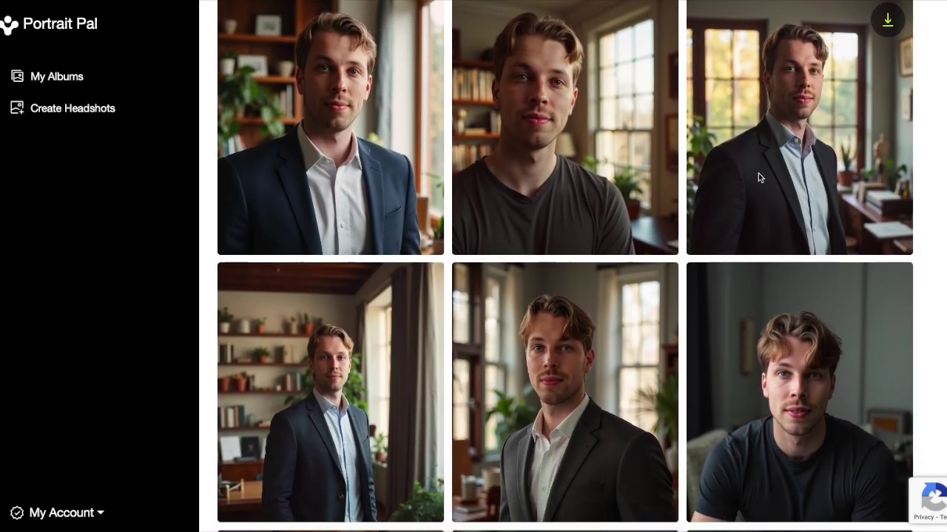
pyautogui.scroll(-15, 755, 176)
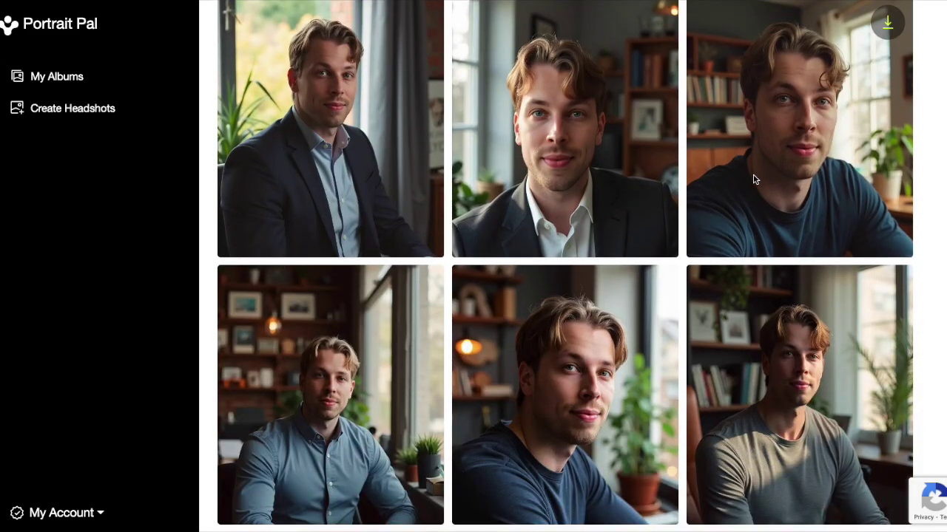
pyautogui.scroll(-10, 754, 179)
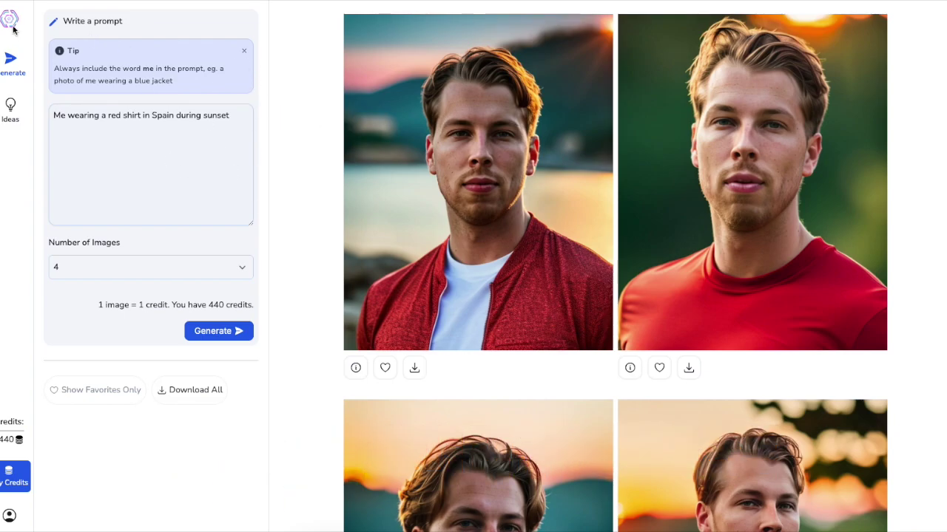
pyautogui.scroll(-1, 663, 186)
pyautogui.scroll(1, 659, 183)
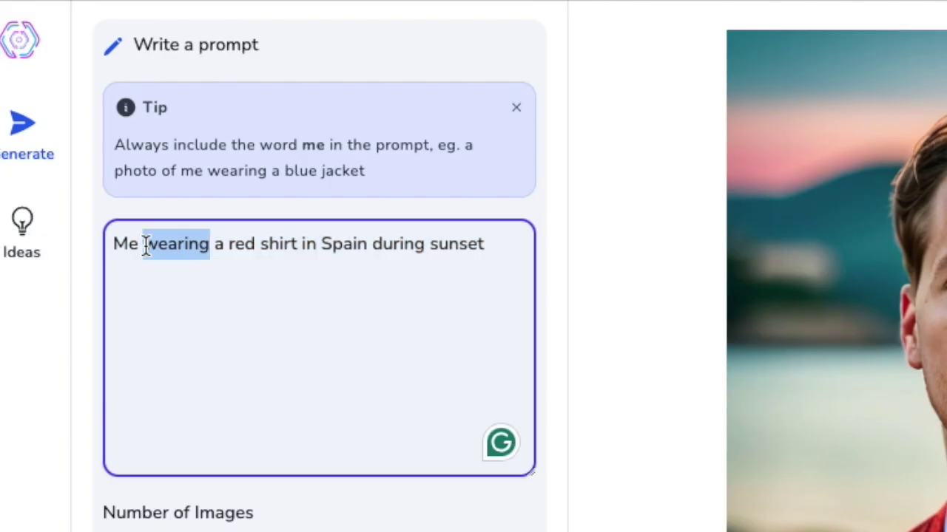
pyautogui.tripleClick(76, 126)
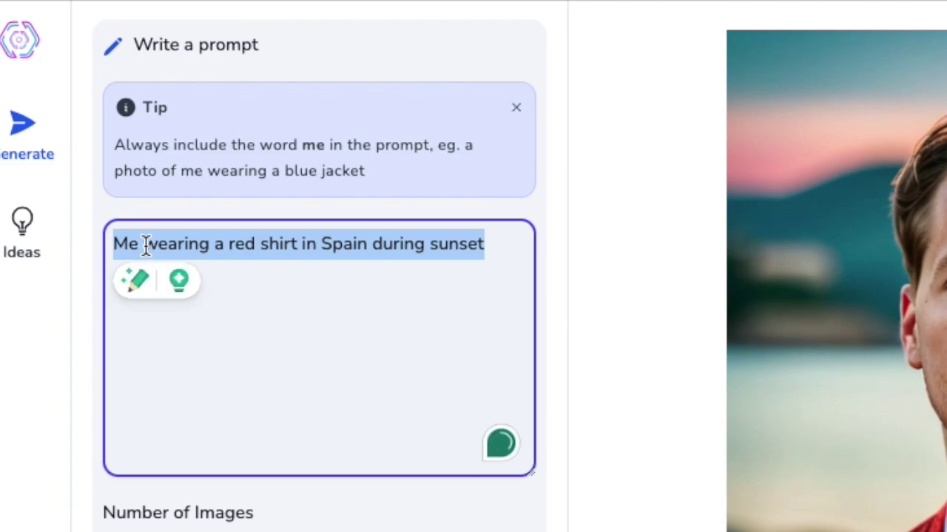
pyautogui.click(395, 290)
pyautogui.tripleClick(452, 246)
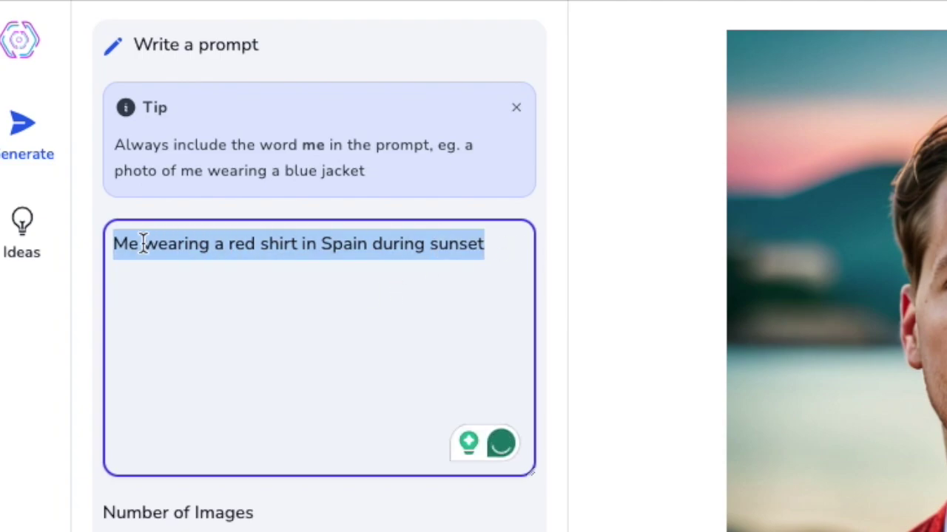
pyautogui.doubleClick(124, 244)
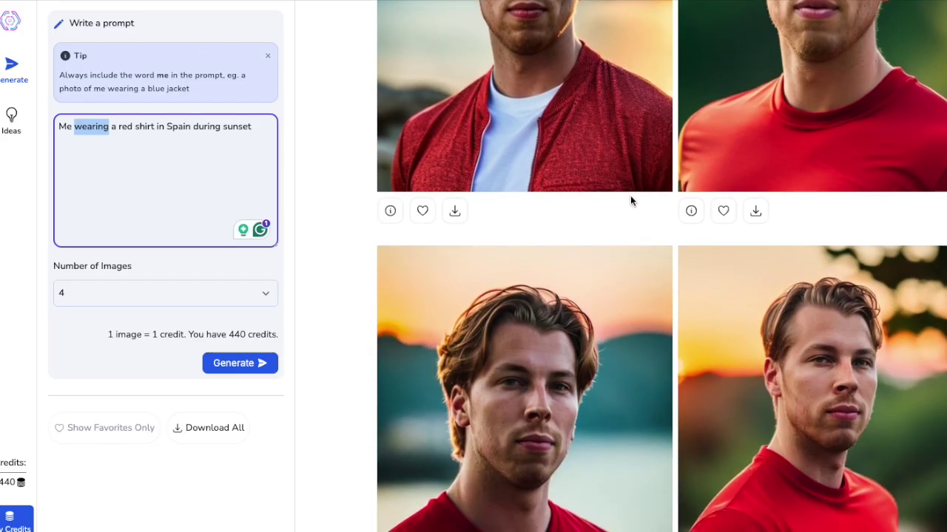
pyautogui.scroll(-1, 750, 249)
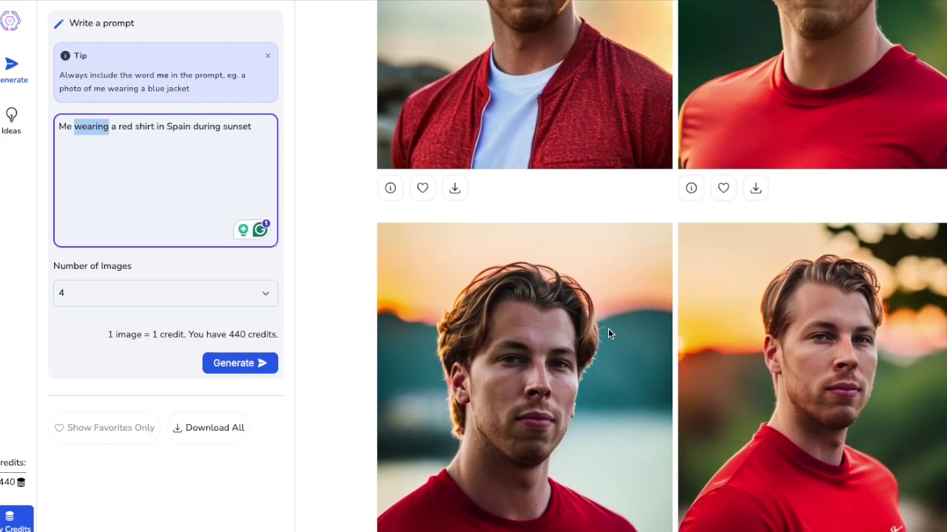
pyautogui.scroll(3, 631, 298)
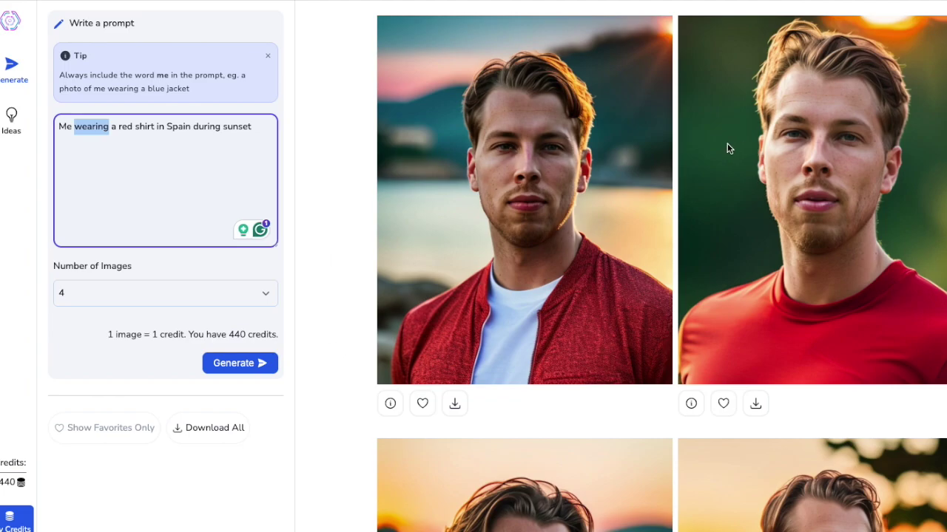
pyautogui.tripleClick(196, 126)
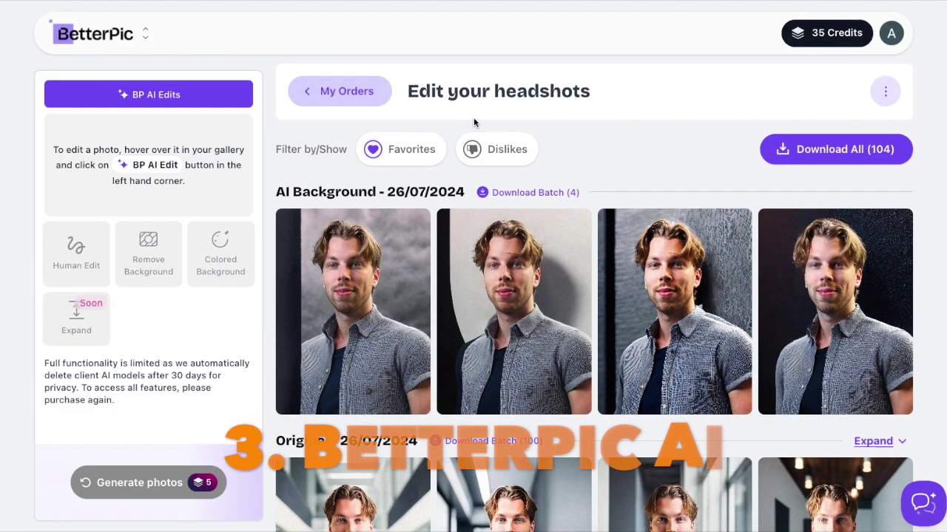
pyautogui.scroll(-1, 474, 122)
# Expand the '+93' tile in the Original batch to list all headshots.
pyautogui.scroll(1, 478, 118)
pyautogui.scroll(-2, 517, 161)
pyautogui.scroll(-3, 516, 162)
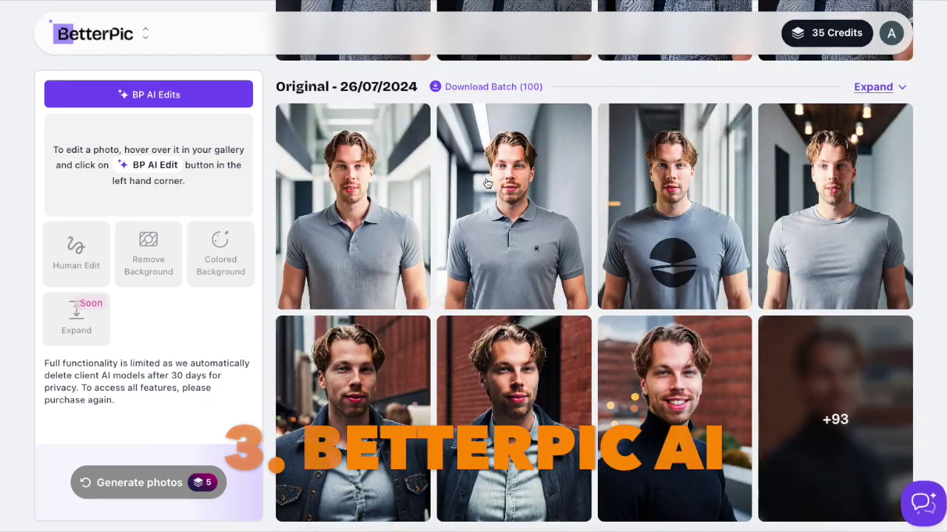
pyautogui.click(843, 434)
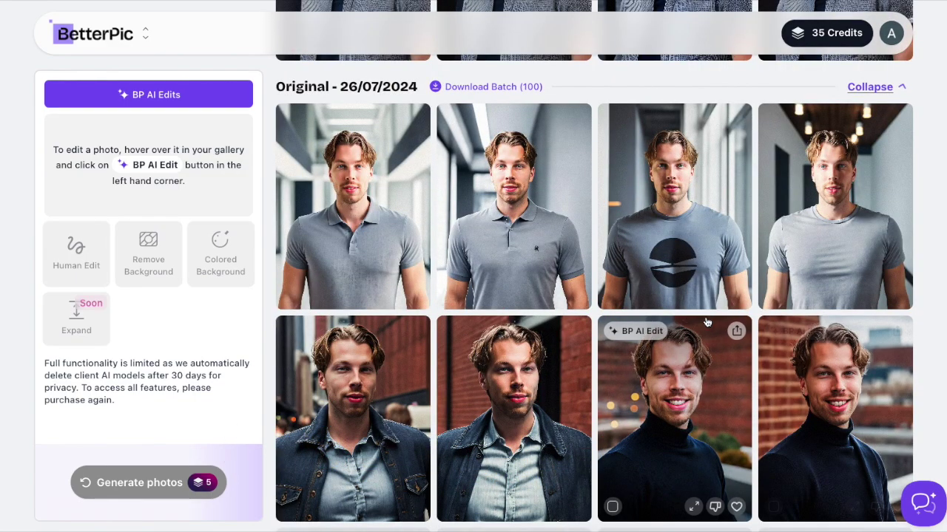
# Scroll the gallery and pick the grey-turtleneck headshot for AI editing.
pyautogui.scroll(-5, 703, 317)
pyautogui.scroll(-4, 702, 316)
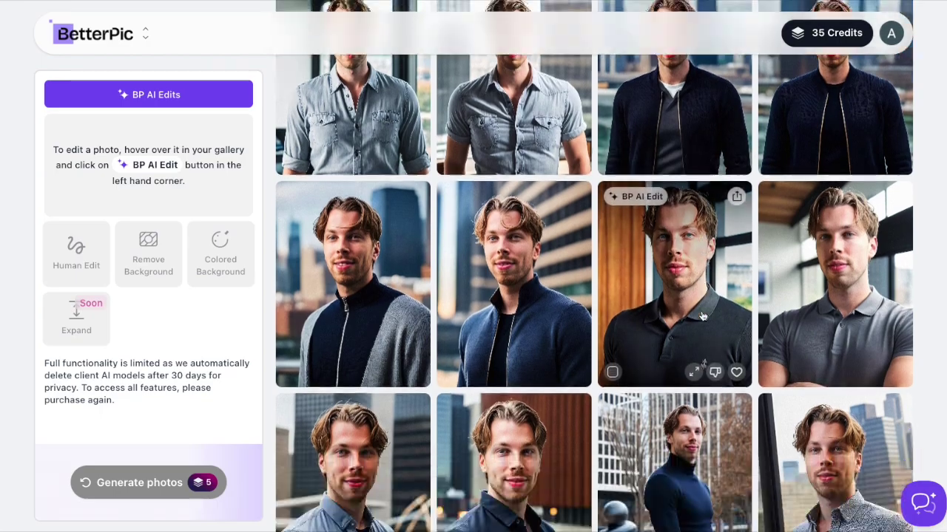
pyautogui.scroll(1, 591, 247)
pyautogui.scroll(3, 591, 247)
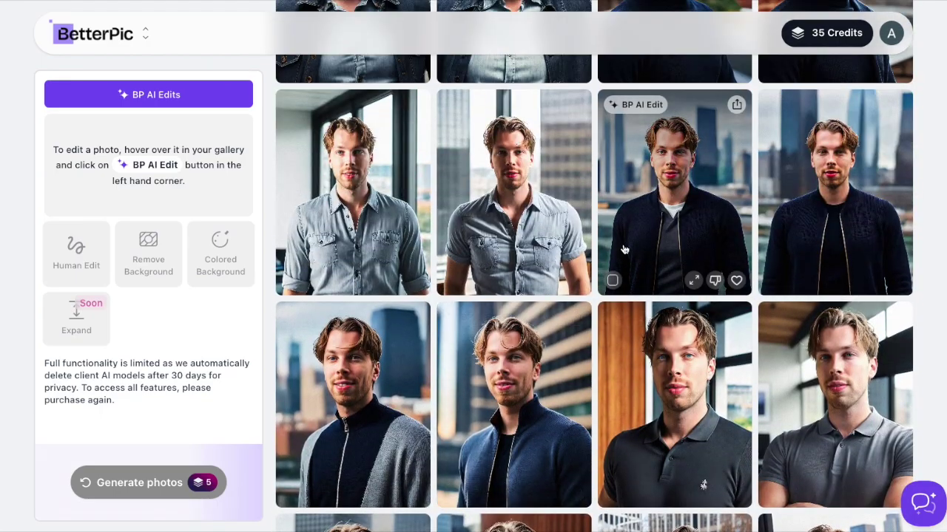
pyautogui.scroll(-2, 571, 343)
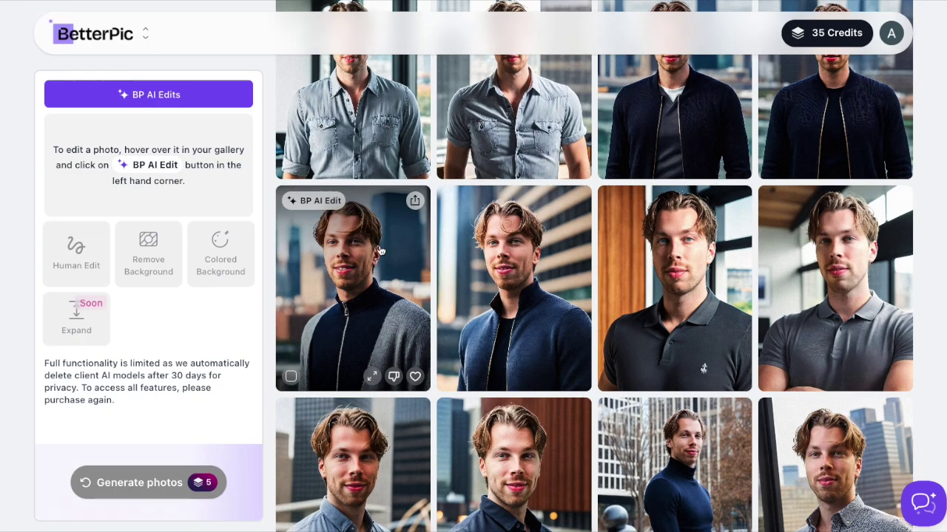
pyautogui.scroll(-3, 518, 296)
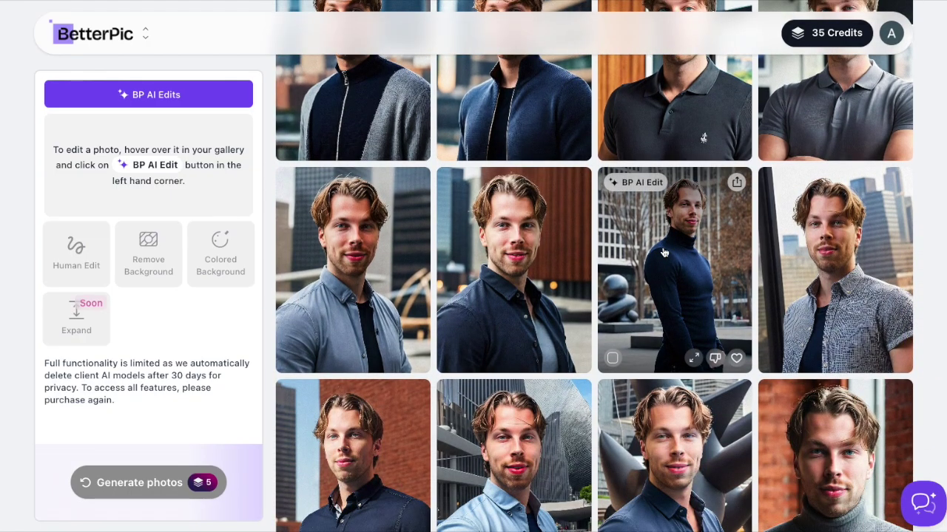
pyautogui.scroll(-5, 663, 253)
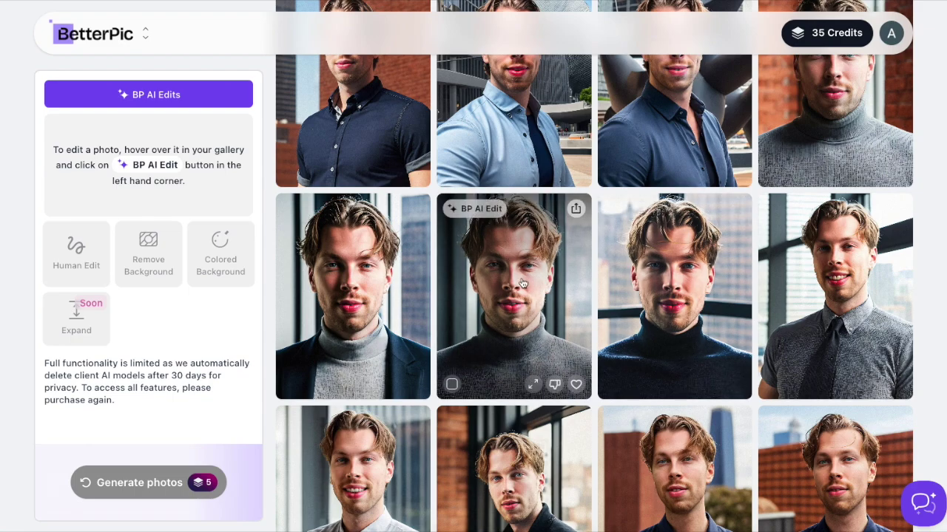
pyautogui.click(476, 210)
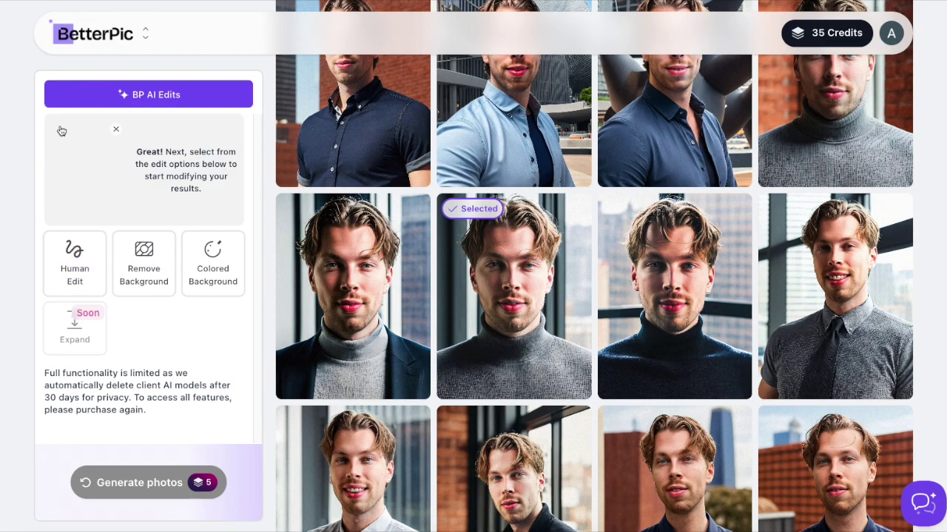
# Select Human Edit for the grey turtleneck photo and review the retouching options.
pyautogui.click(91, 260)
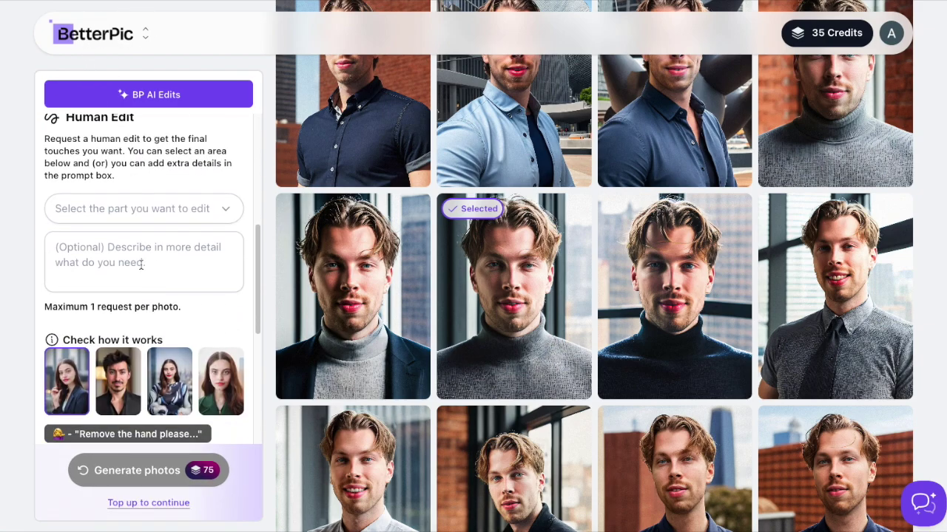
pyautogui.scroll(-3, 126, 268)
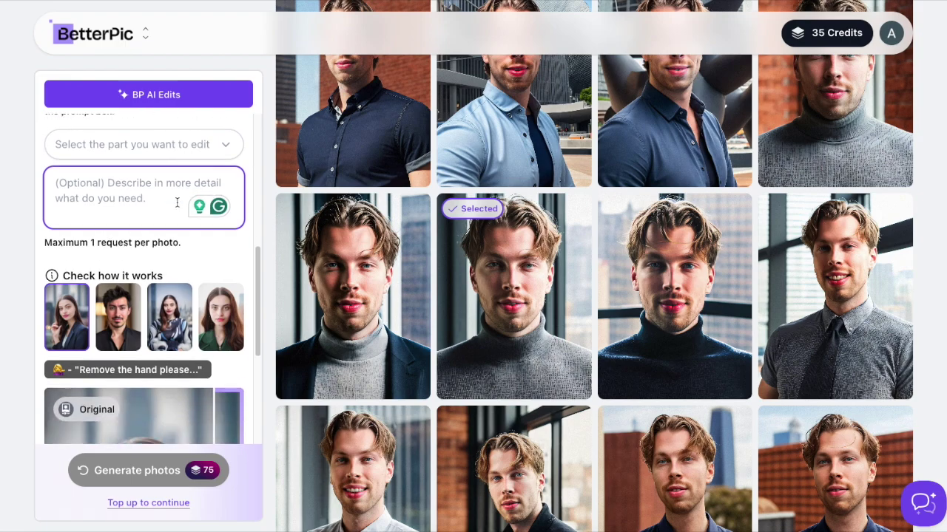
pyautogui.scroll(6, 179, 208)
pyautogui.scroll(-2, 179, 210)
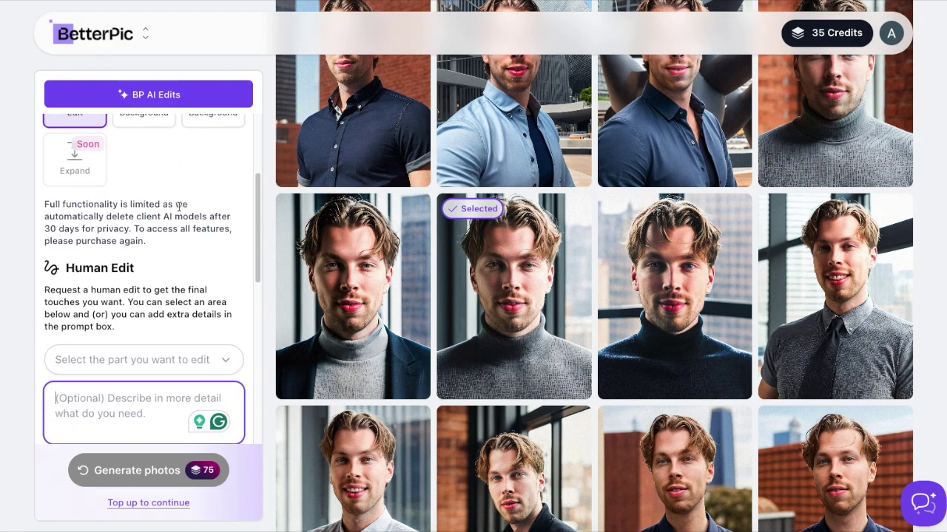
pyautogui.scroll(2, 179, 211)
pyautogui.scroll(-2, 181, 274)
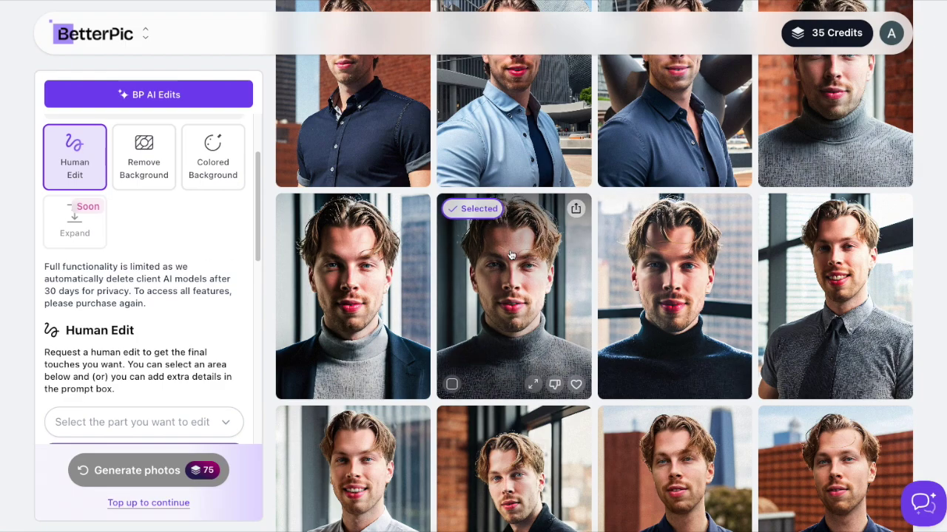
pyautogui.scroll(-1, 532, 237)
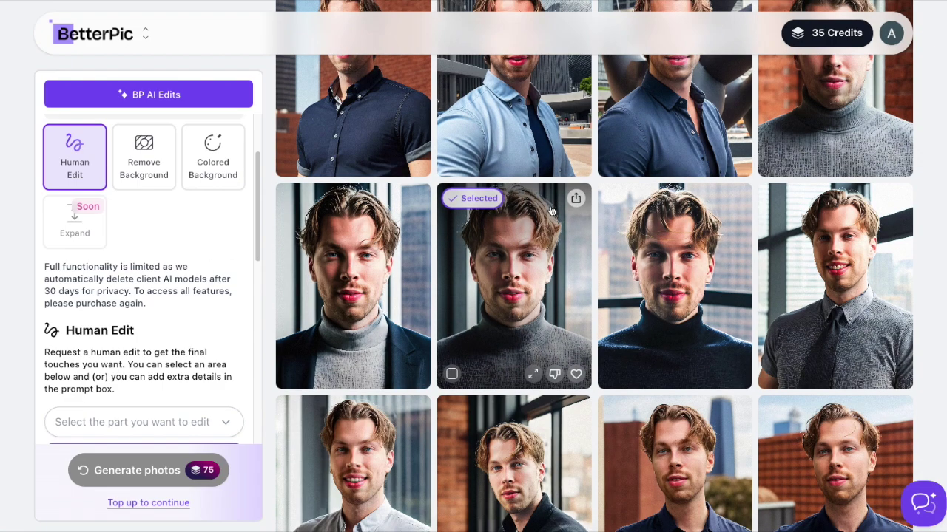
pyautogui.scroll(-2, 355, 288)
pyautogui.scroll(2, 355, 289)
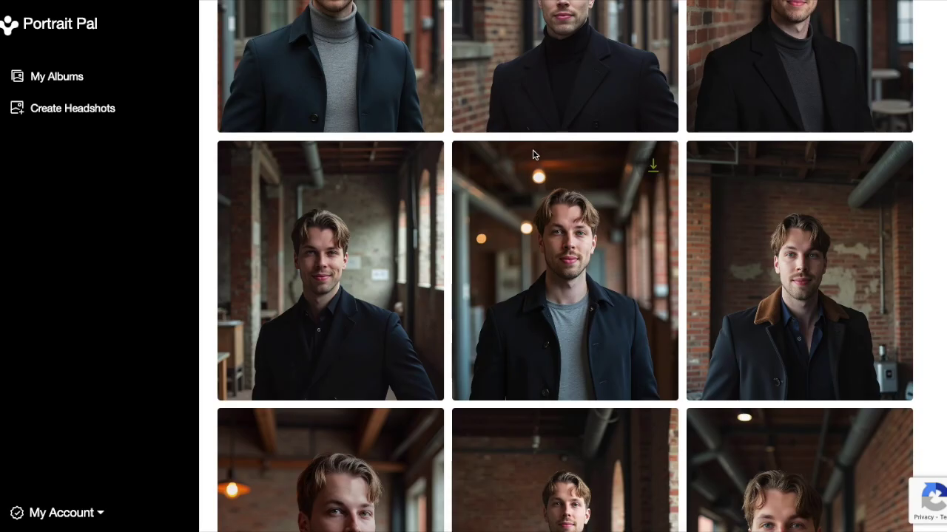
pyautogui.scroll(15, 531, 150)
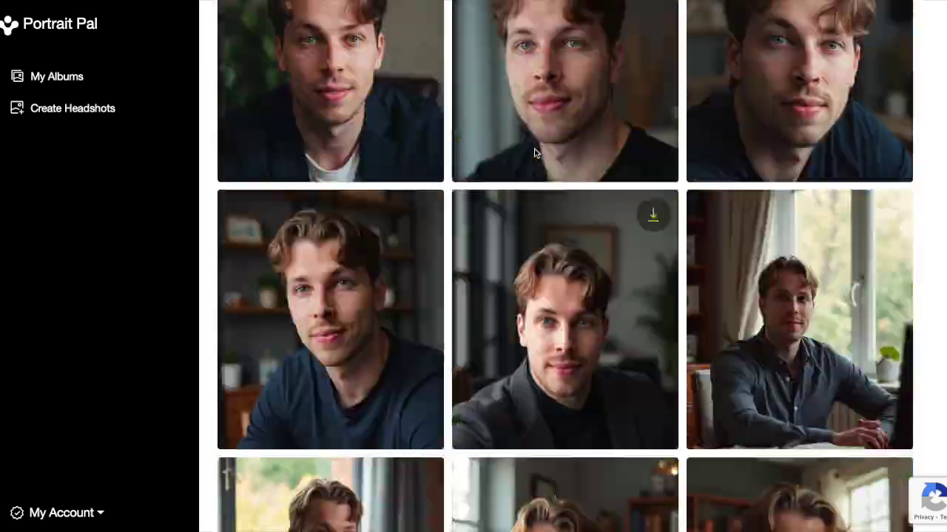